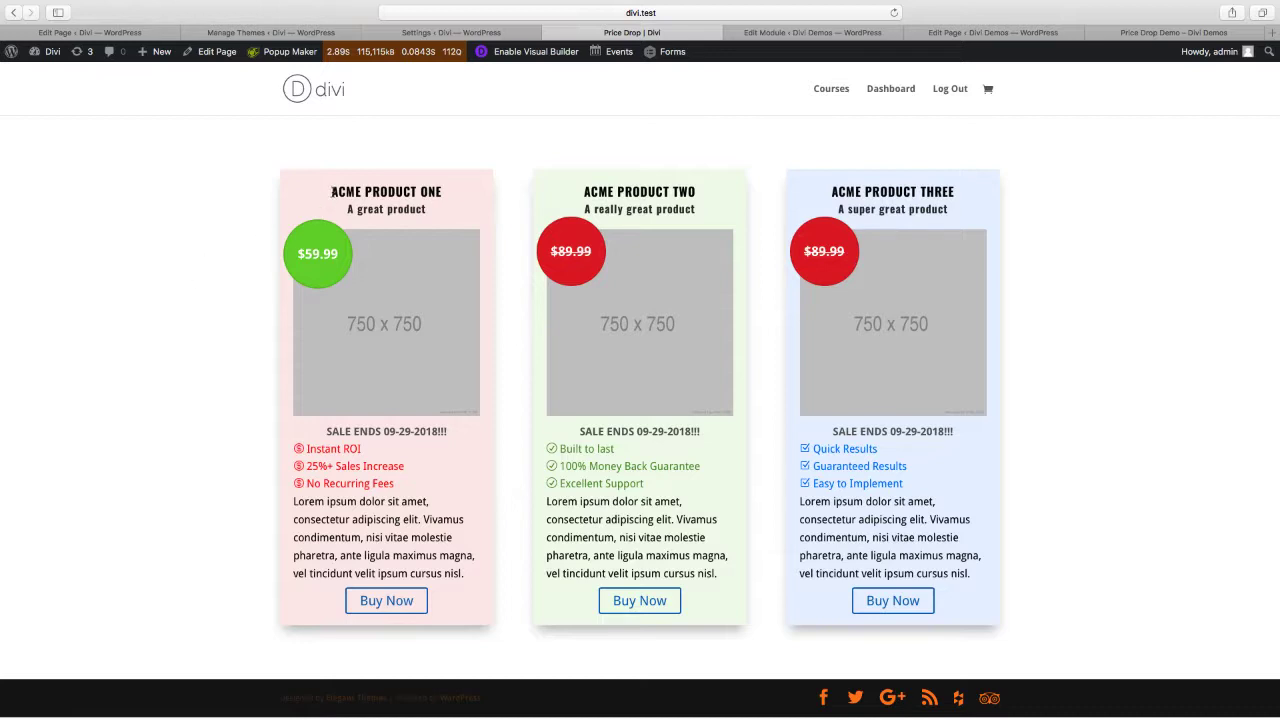
Examine the title and subtitle of the first product card on the Price Drop page
left_click_drag(332, 191, 441, 192)
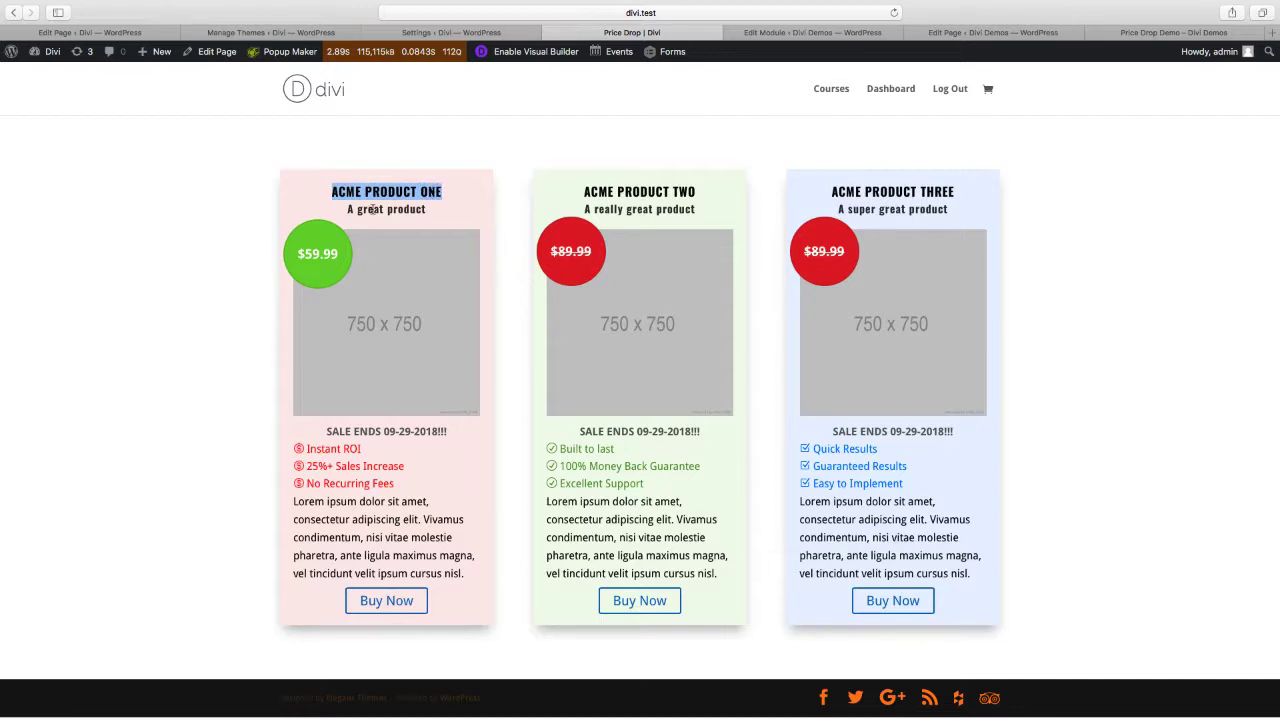
left_click_drag(348, 210, 430, 212)
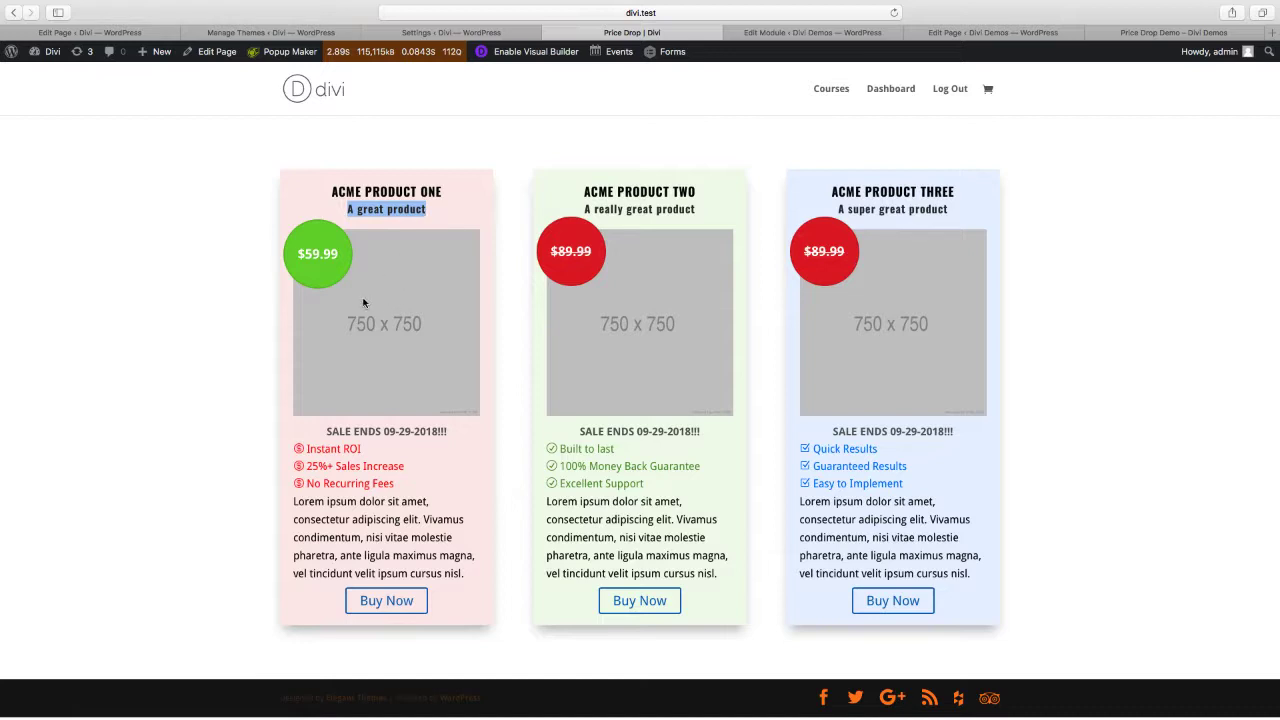
In the Price Drop module editor, add a field labelled Product Subtitle with the identifier product_subtitle
left_click(779, 34)
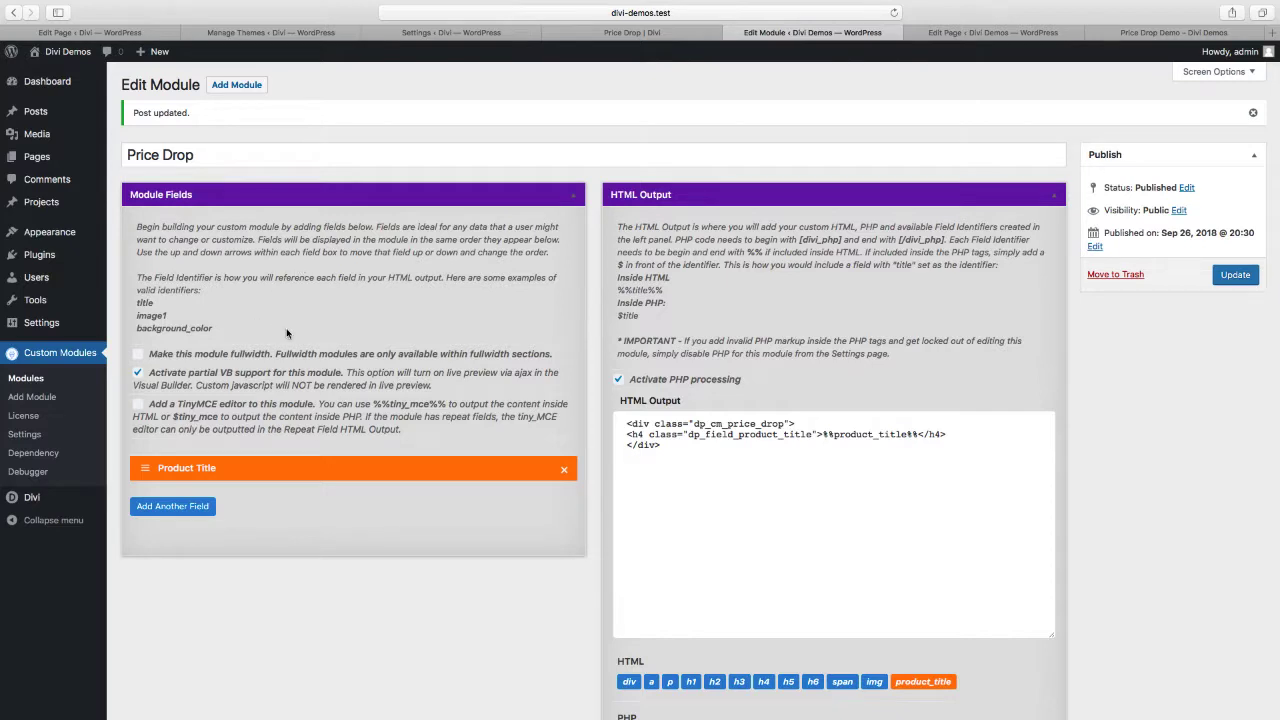
scroll(278, 329, "down", 3)
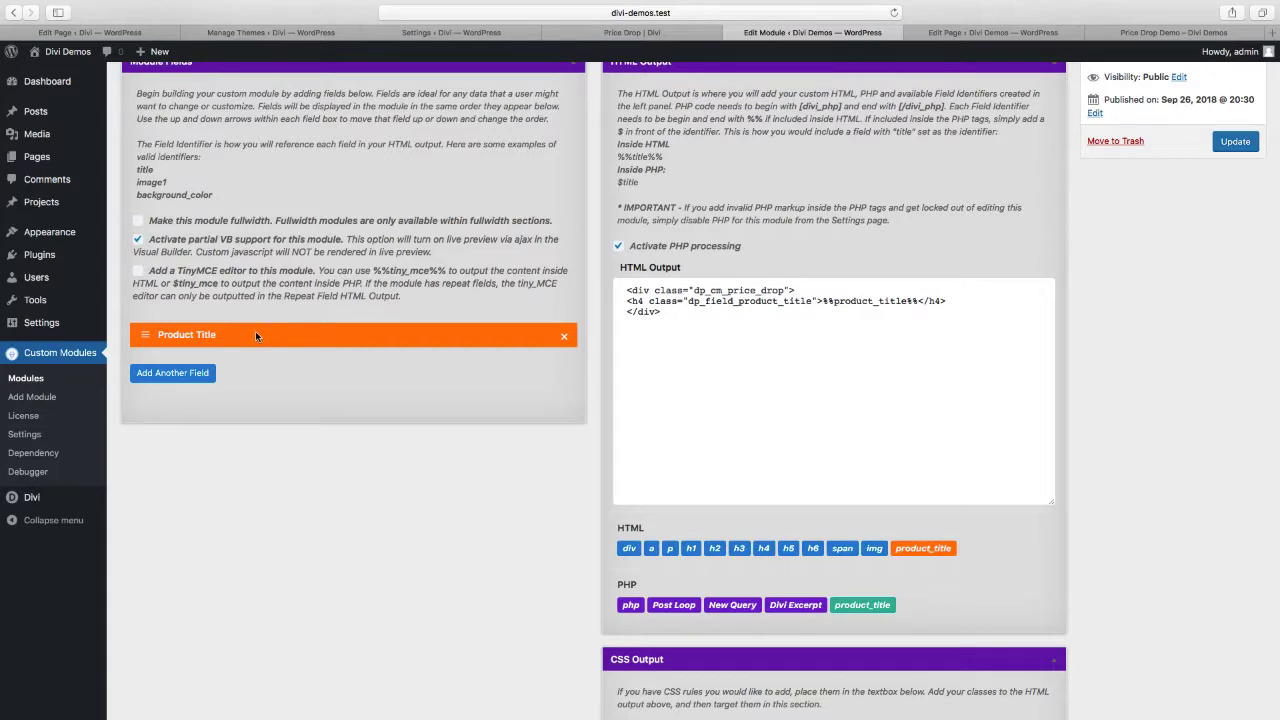
left_click(187, 377)
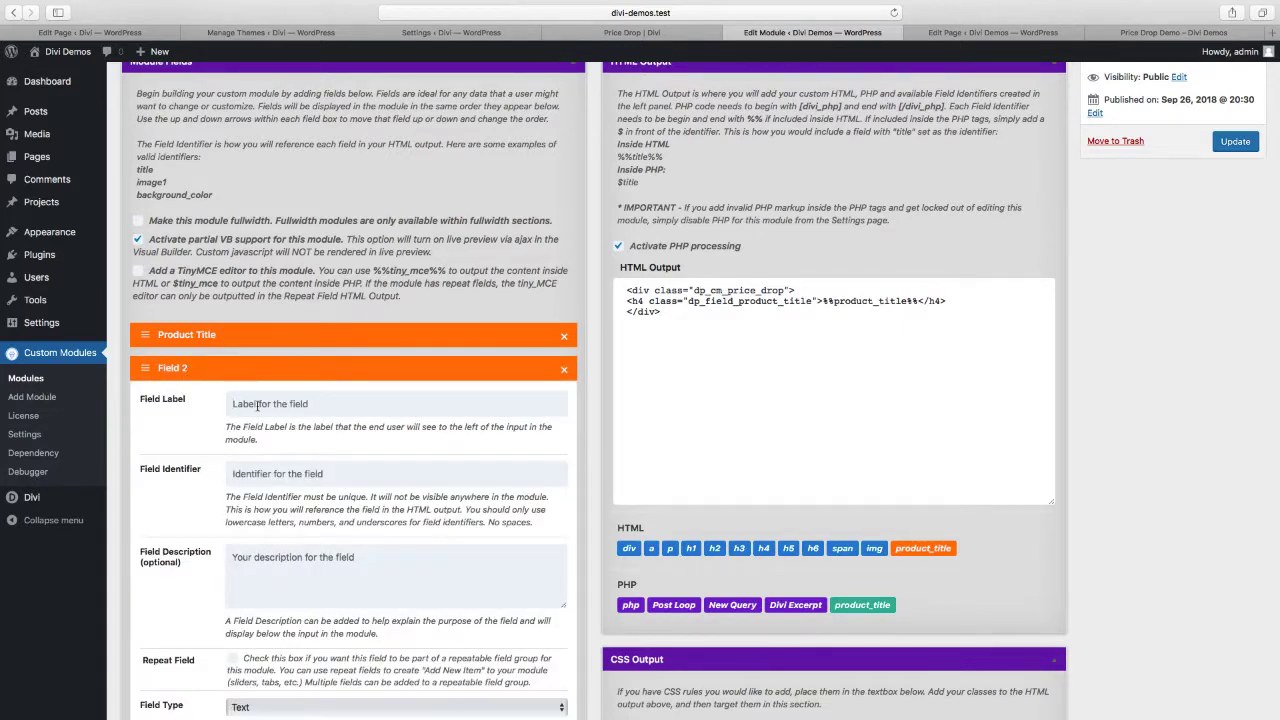
type("Product Subtitleproduct")
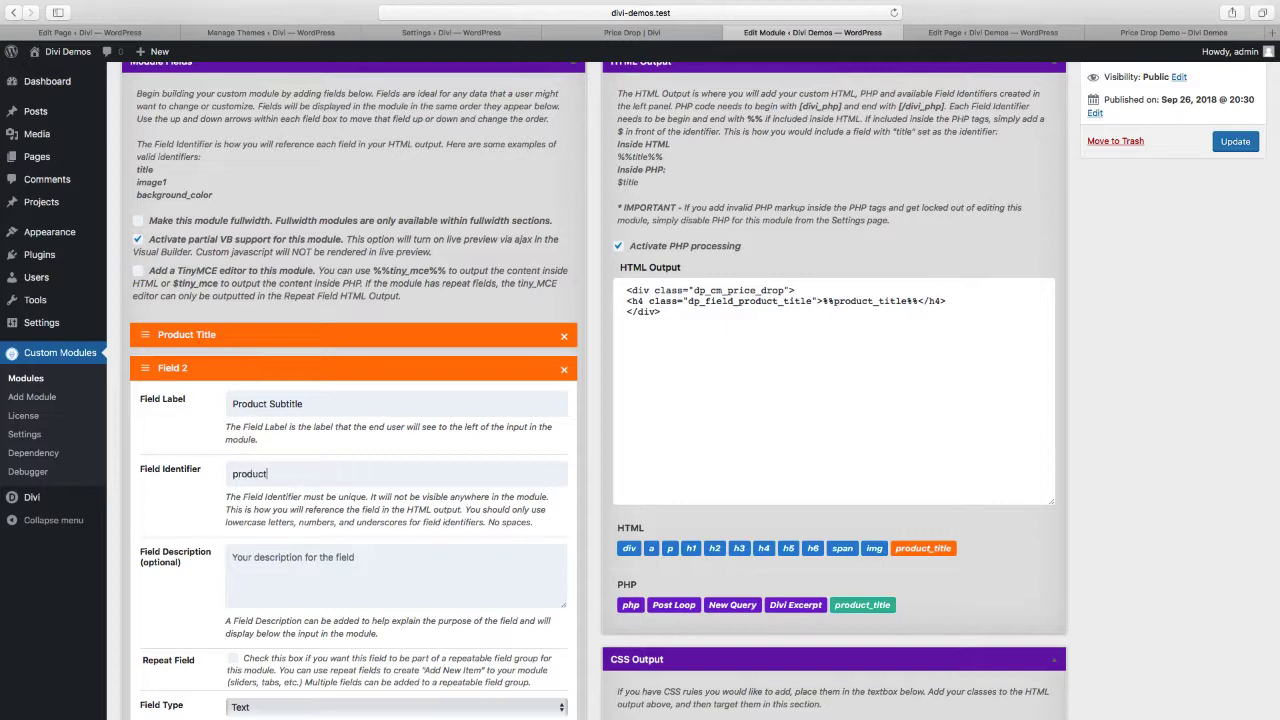
type("_subtitle")
Set the Product Subtitle field's description to "Enter your product subtitle."
left_click(272, 565)
type("Enter")
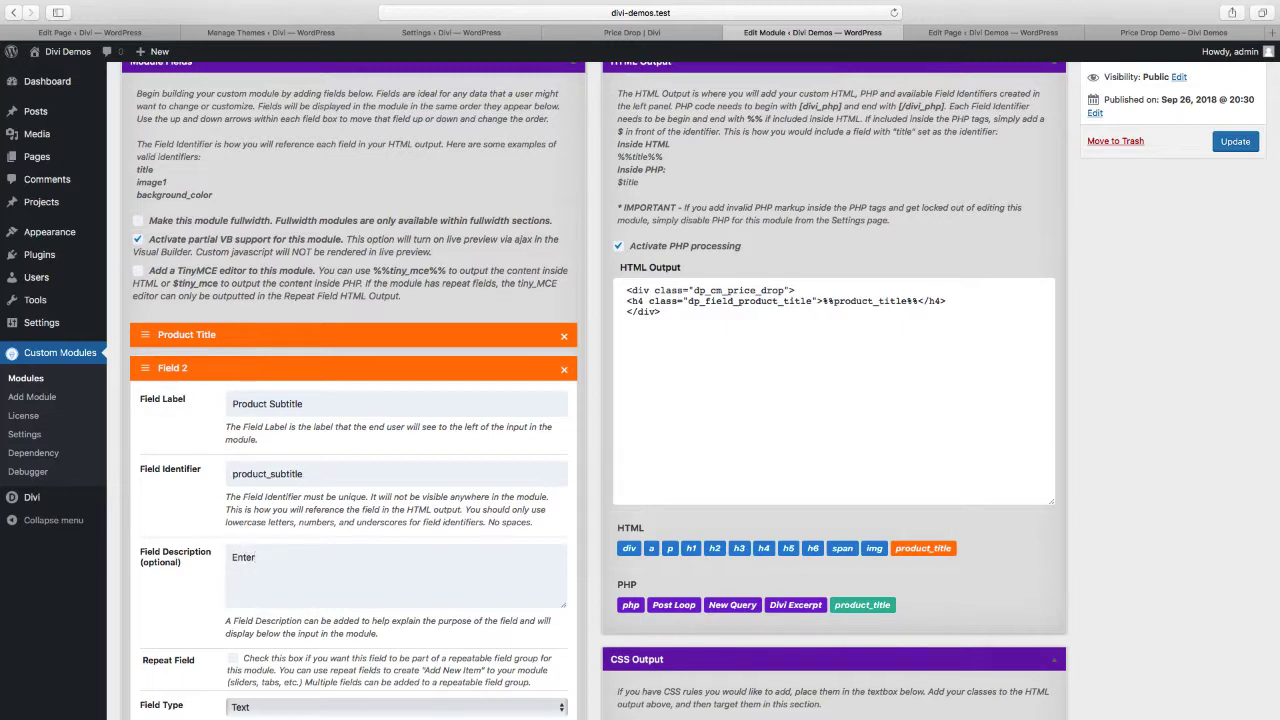
type(" your product subttitle.")
Enable the Design Tab and Advanced Tab options for the Product Subtitle field and update the module
scroll(306, 450, "down", 5)
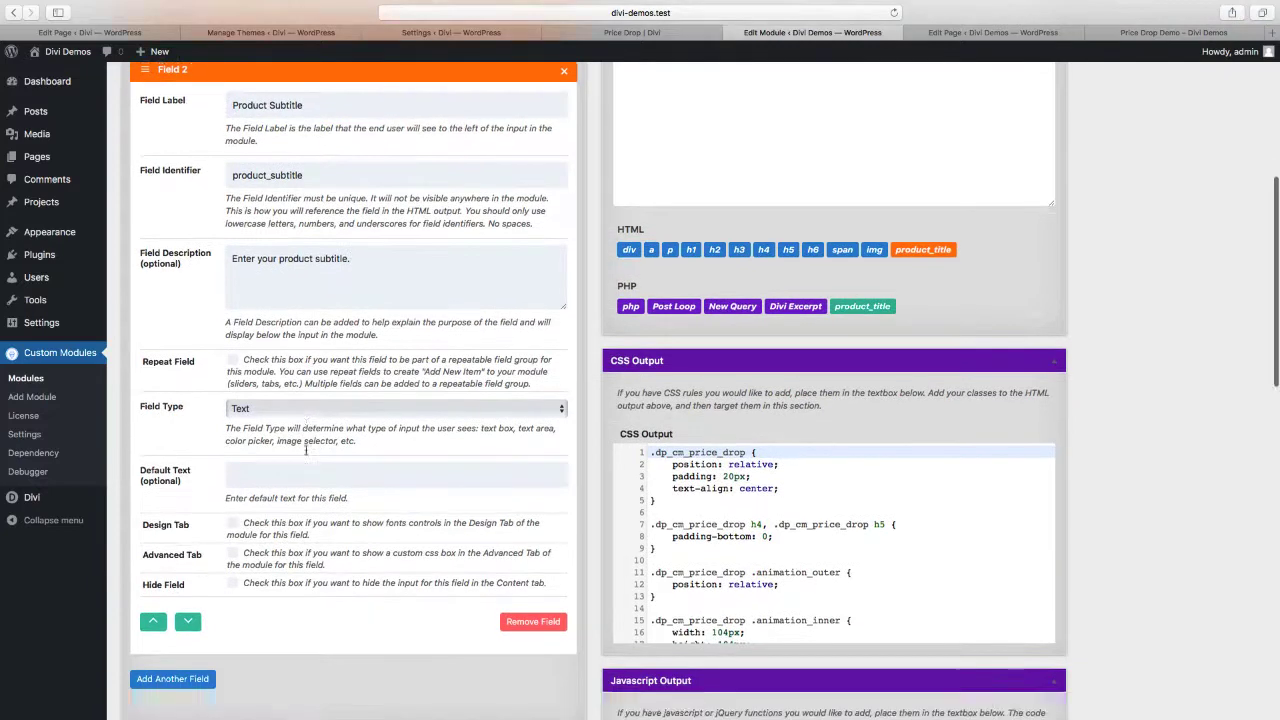
scroll(306, 450, "down", 1)
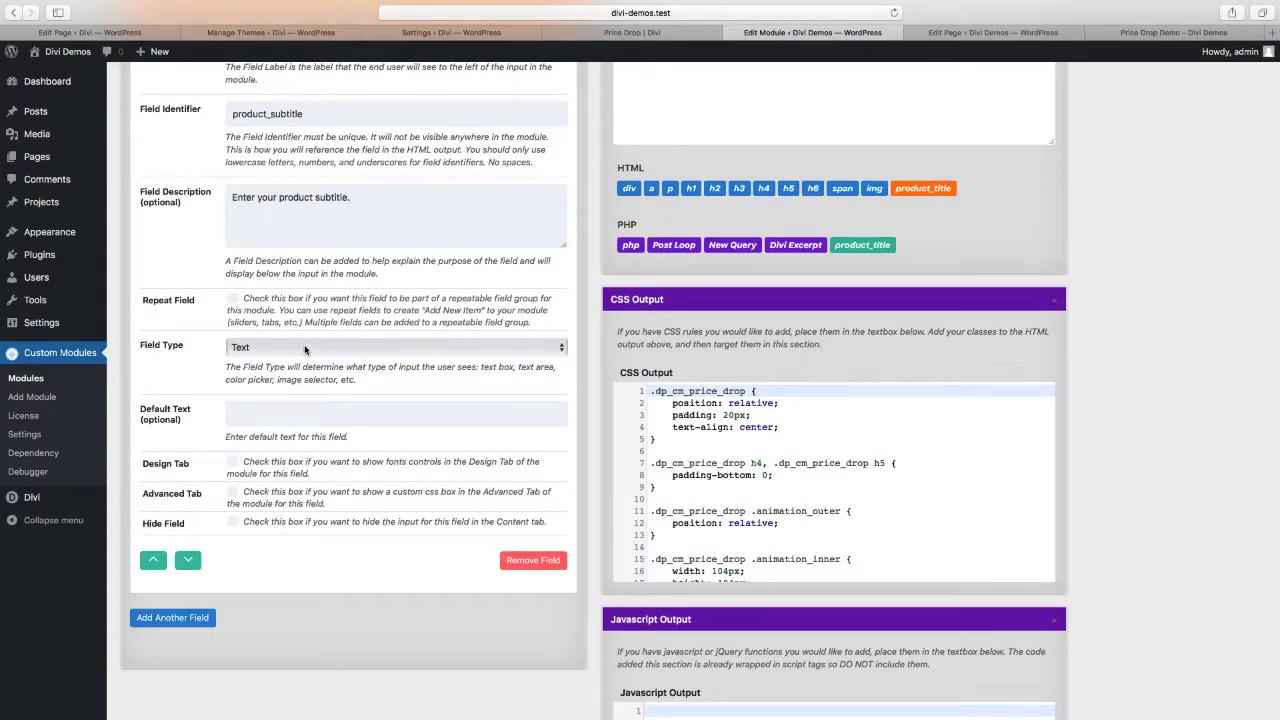
scroll(296, 378, "down", 1)
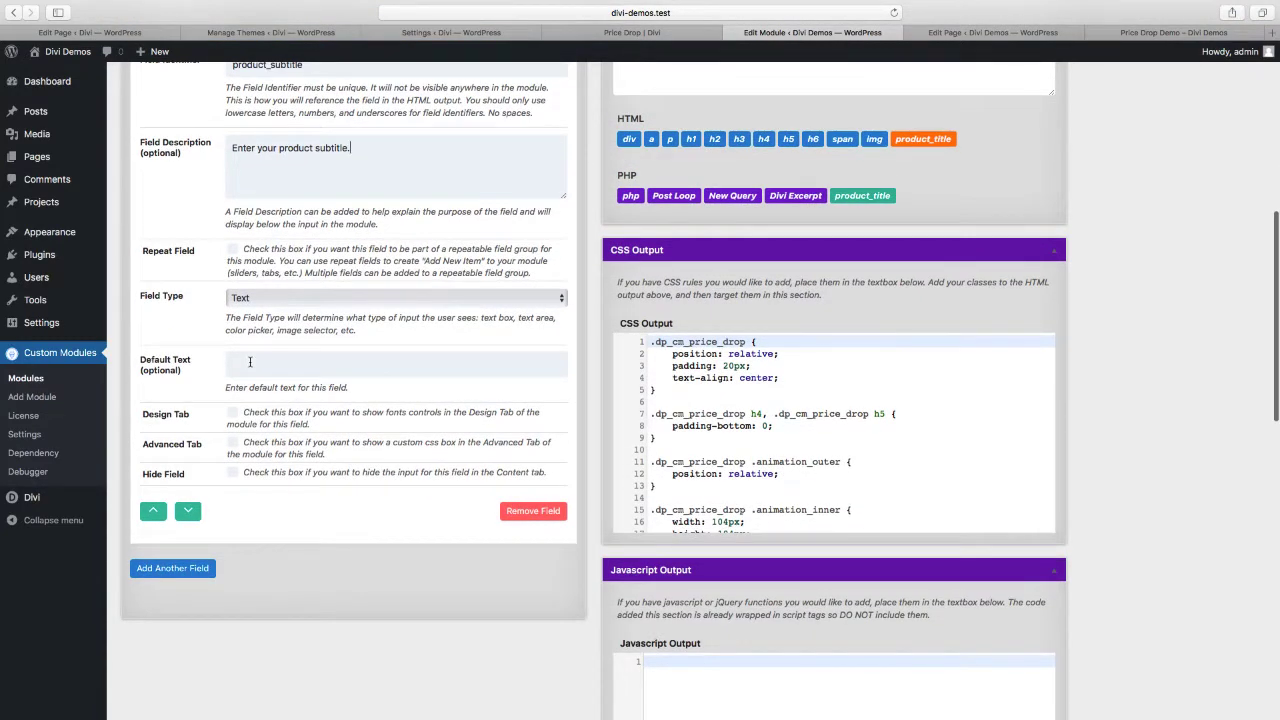
scroll(250, 362, "down", 1)
left_click(233, 374)
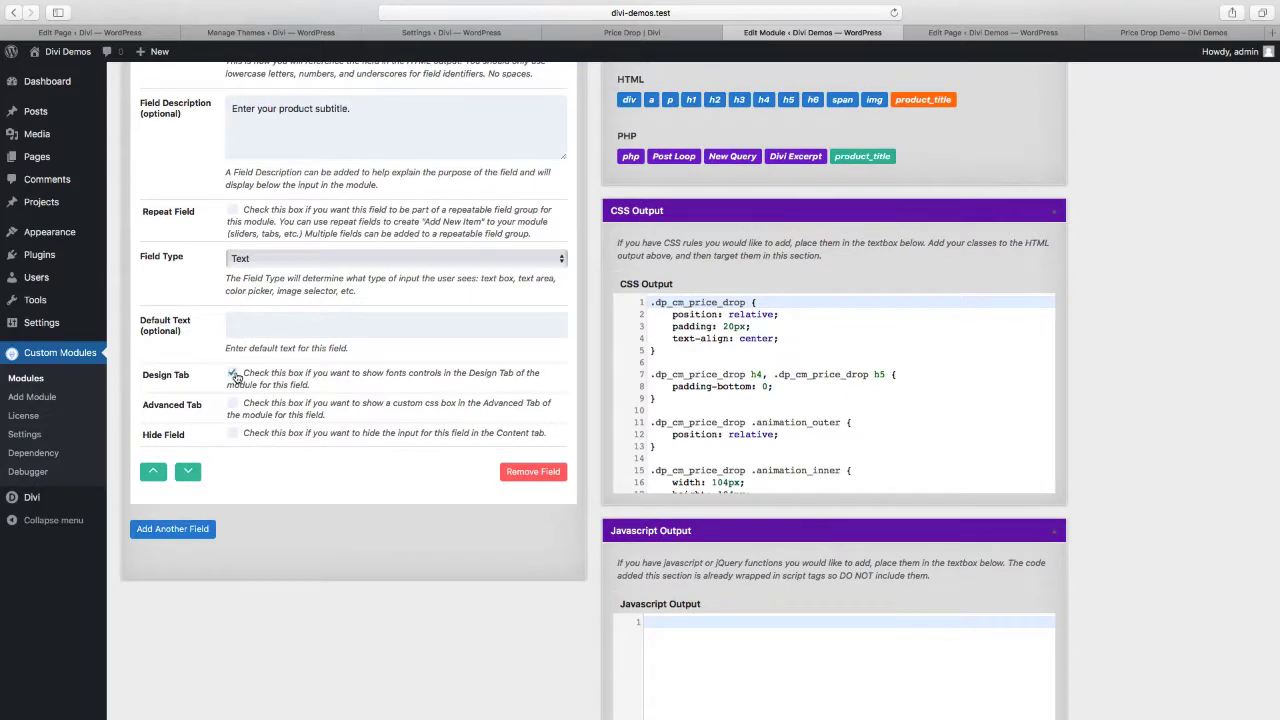
left_click(232, 404)
scroll(350, 414, "up", 5)
scroll(350, 414, "up", 5)
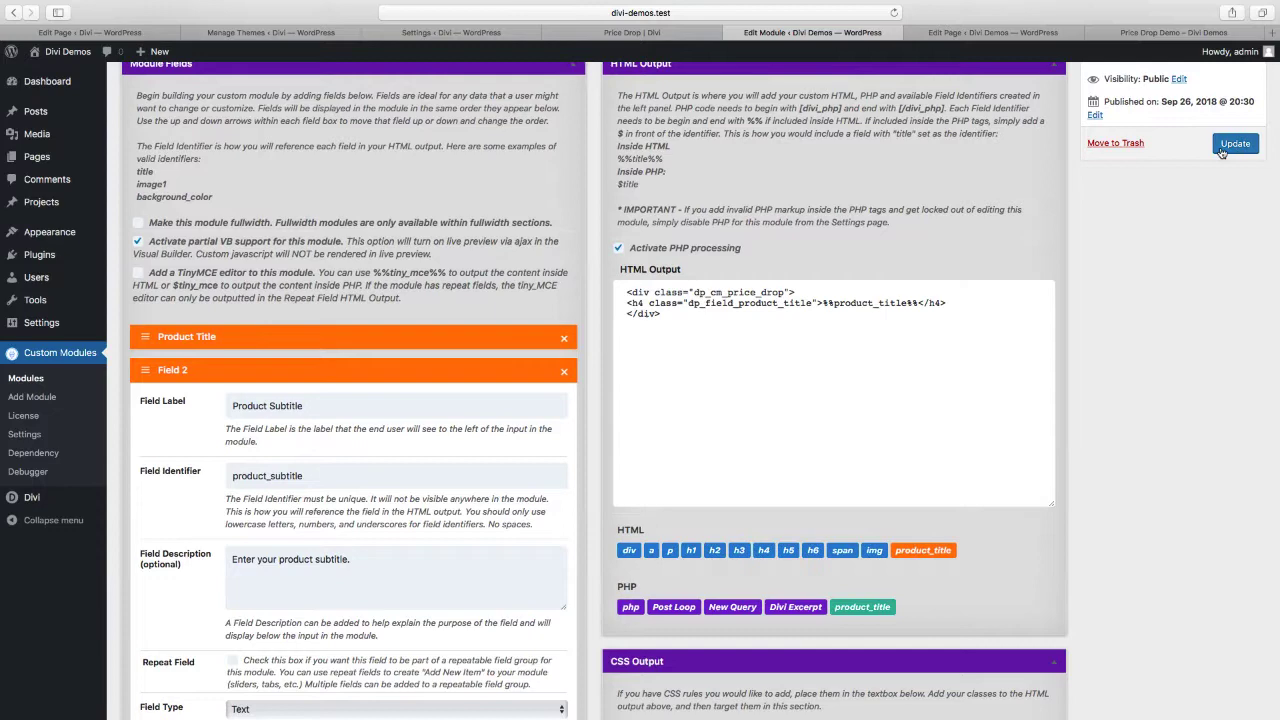
left_click(1222, 148)
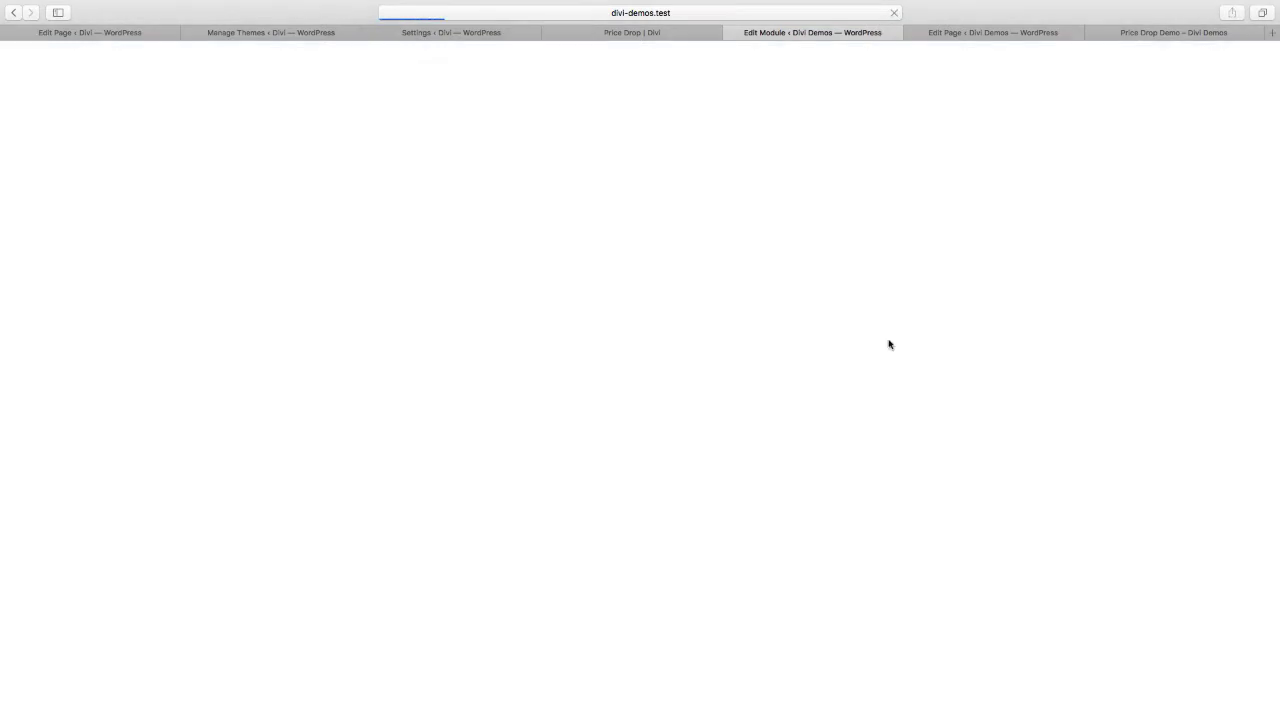
Add an h5 element containing %%product_subtitle%% on a new line below the h4 line in the HTML output
scroll(886, 355, "down", 3)
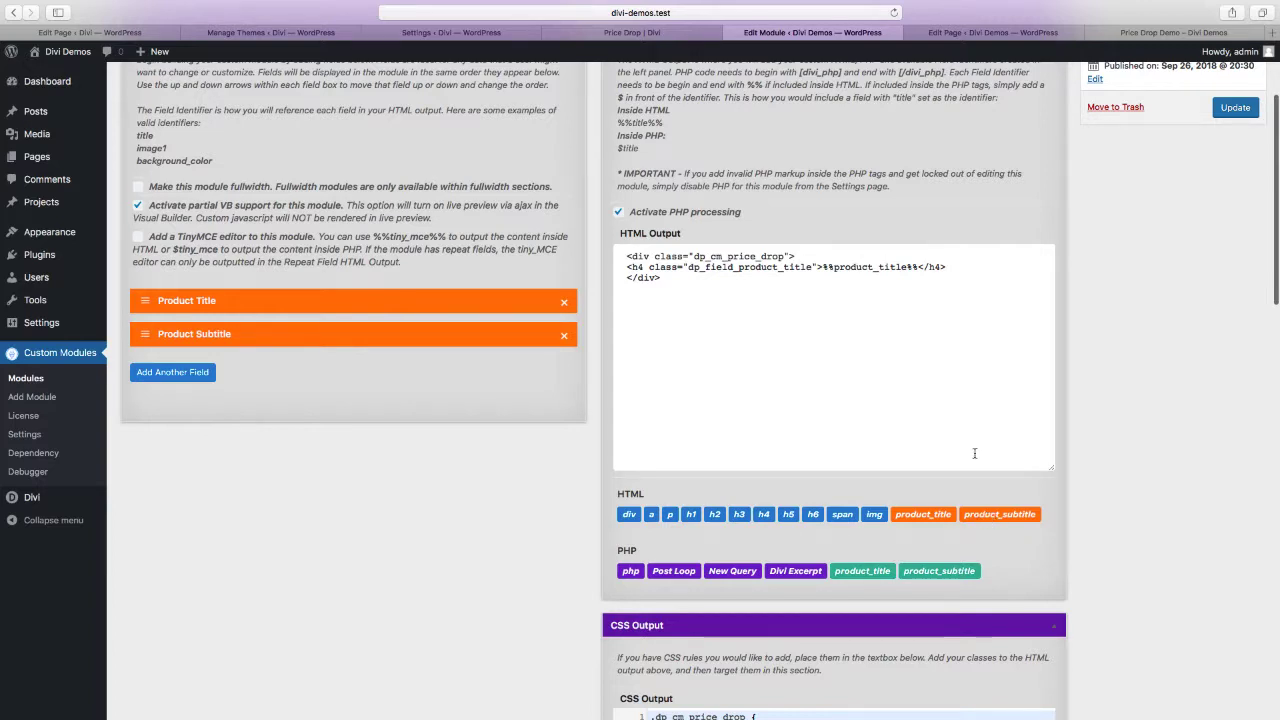
key("Return")
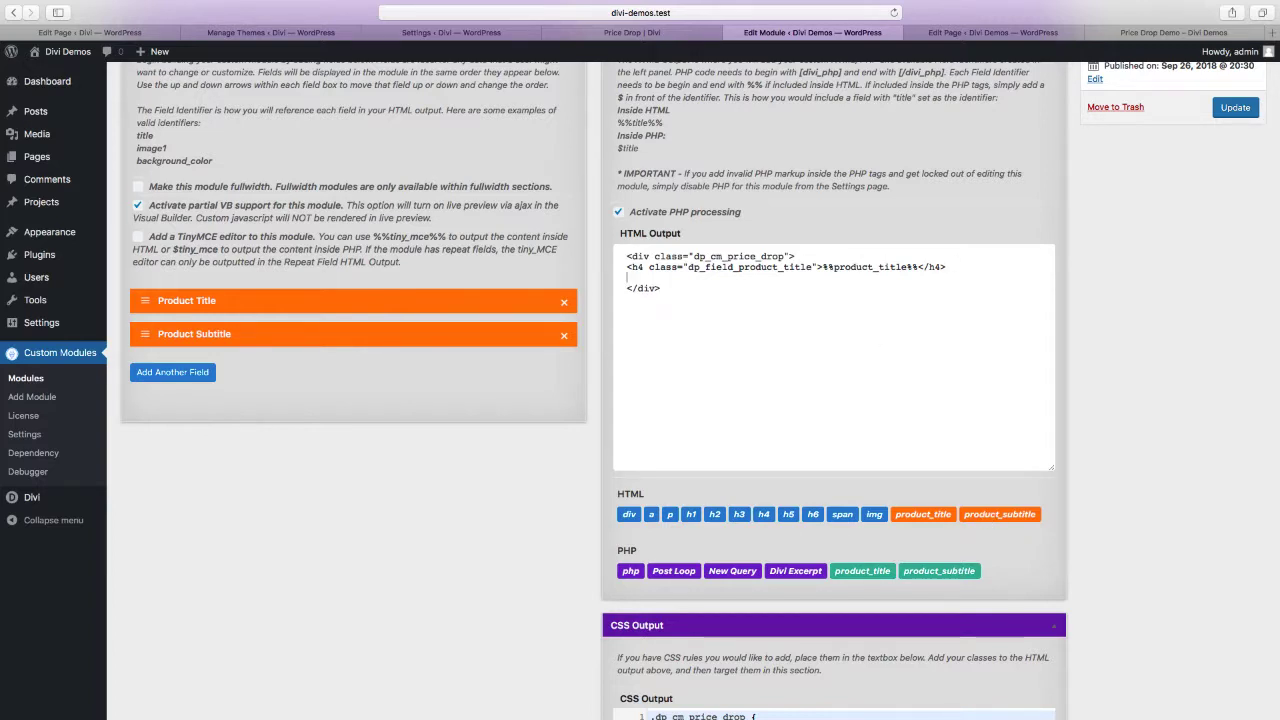
left_click(785, 516)
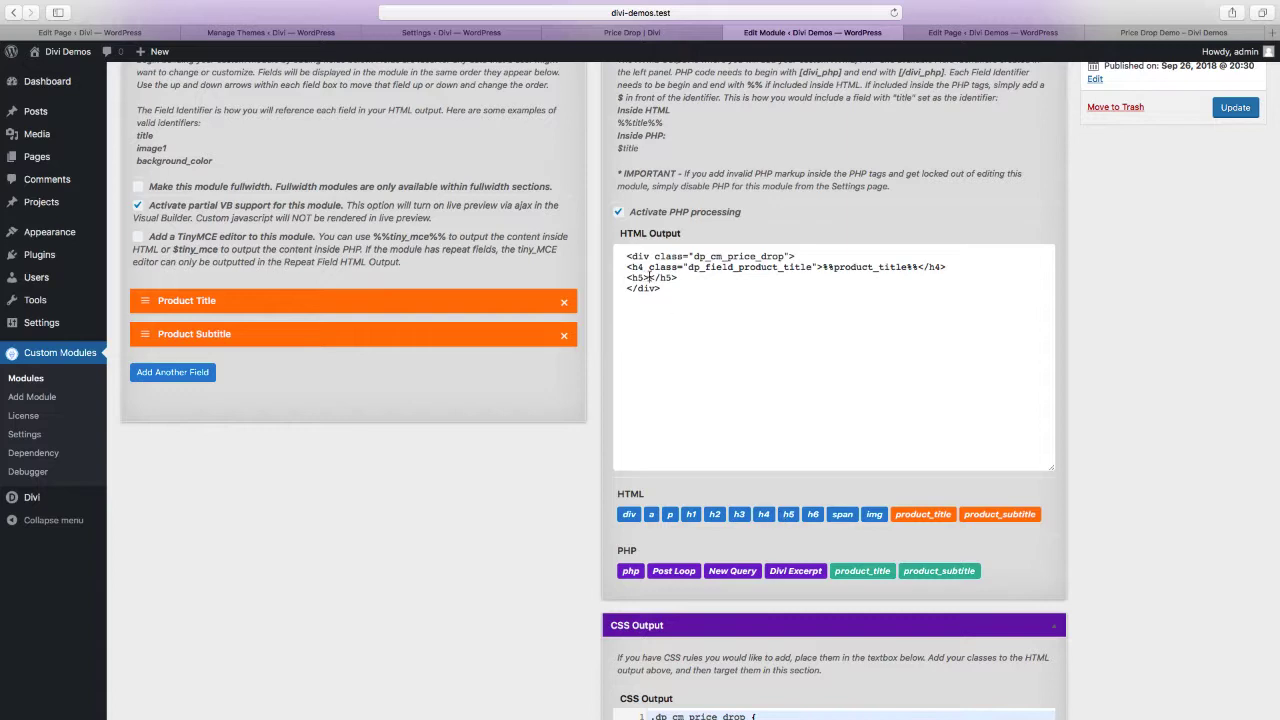
left_click(995, 517)
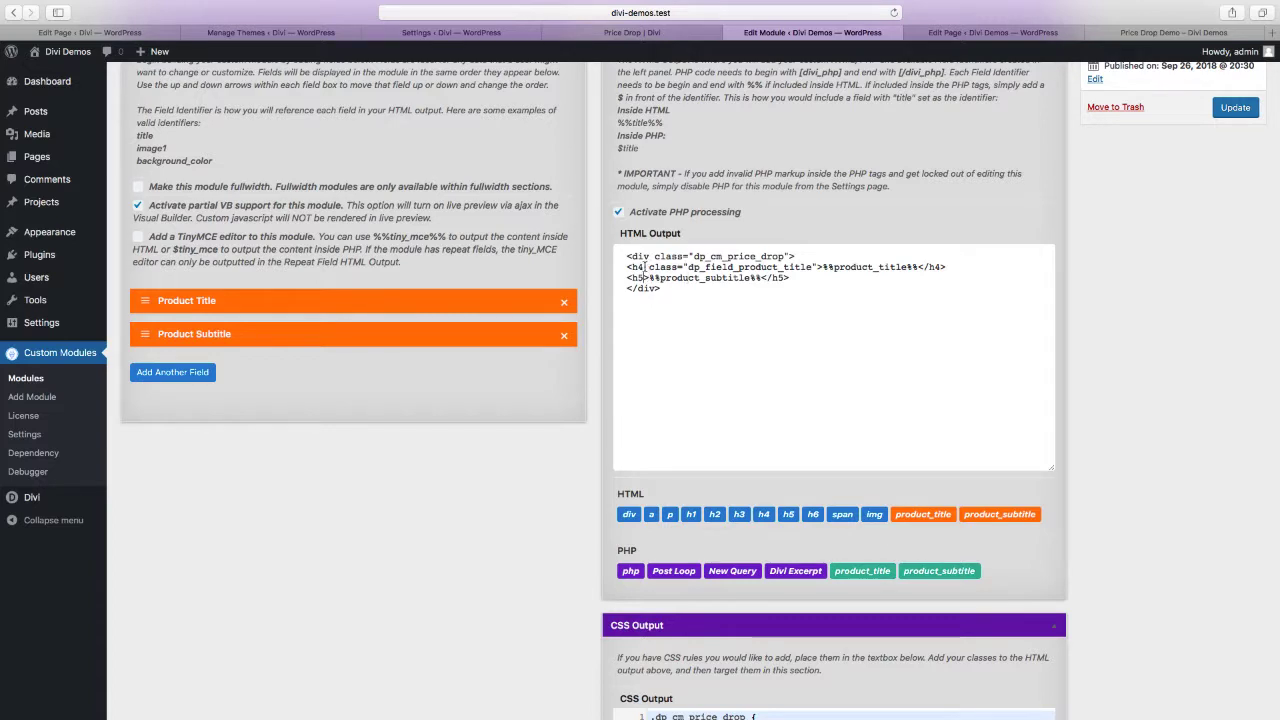
Copy the h4 tag's class attribute into the h5 tag and change it to dp_field_product_subtitle
left_click_drag(645, 267, 815, 267)
key("super+c")
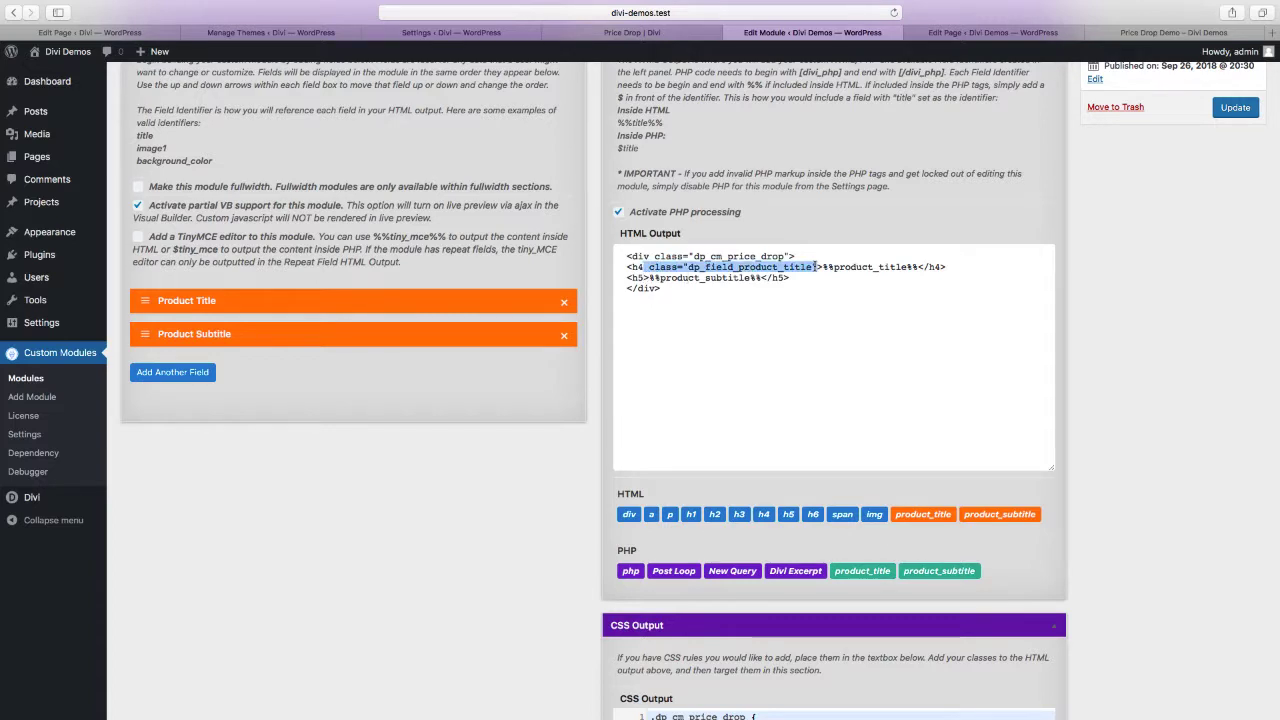
left_click(645, 278)
key("super+v")
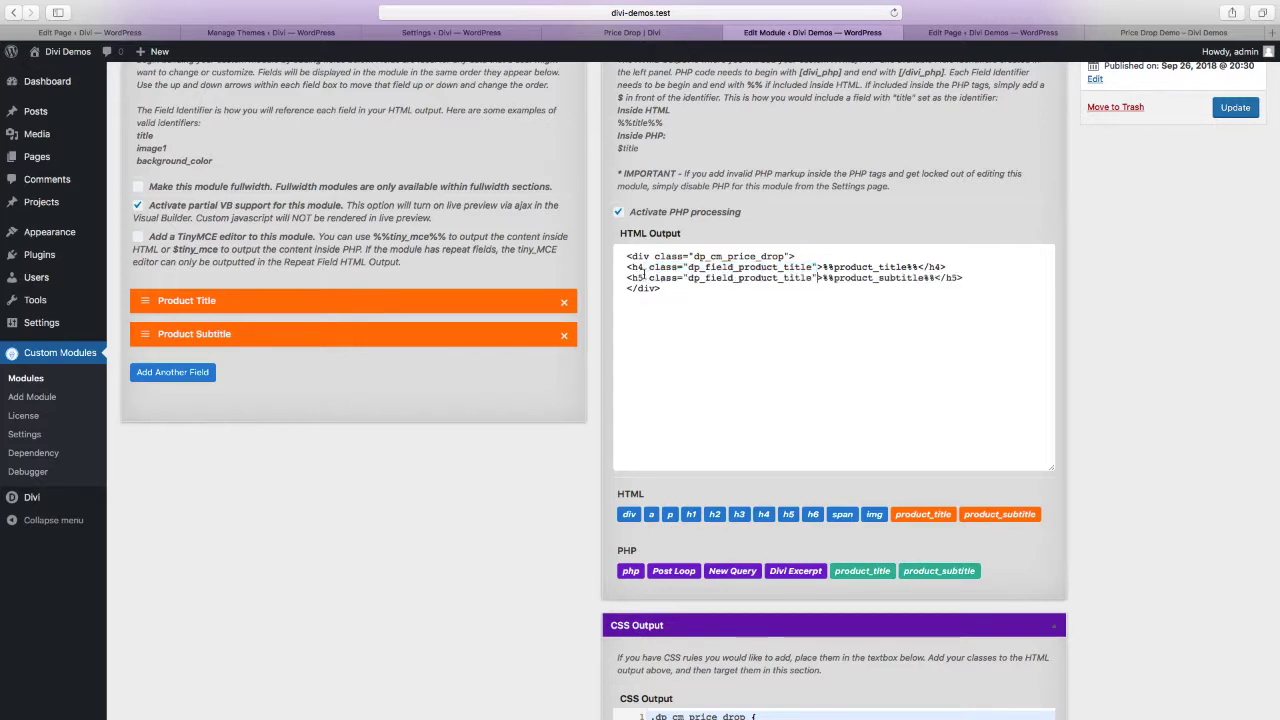
left_click(784, 279)
type("sub")
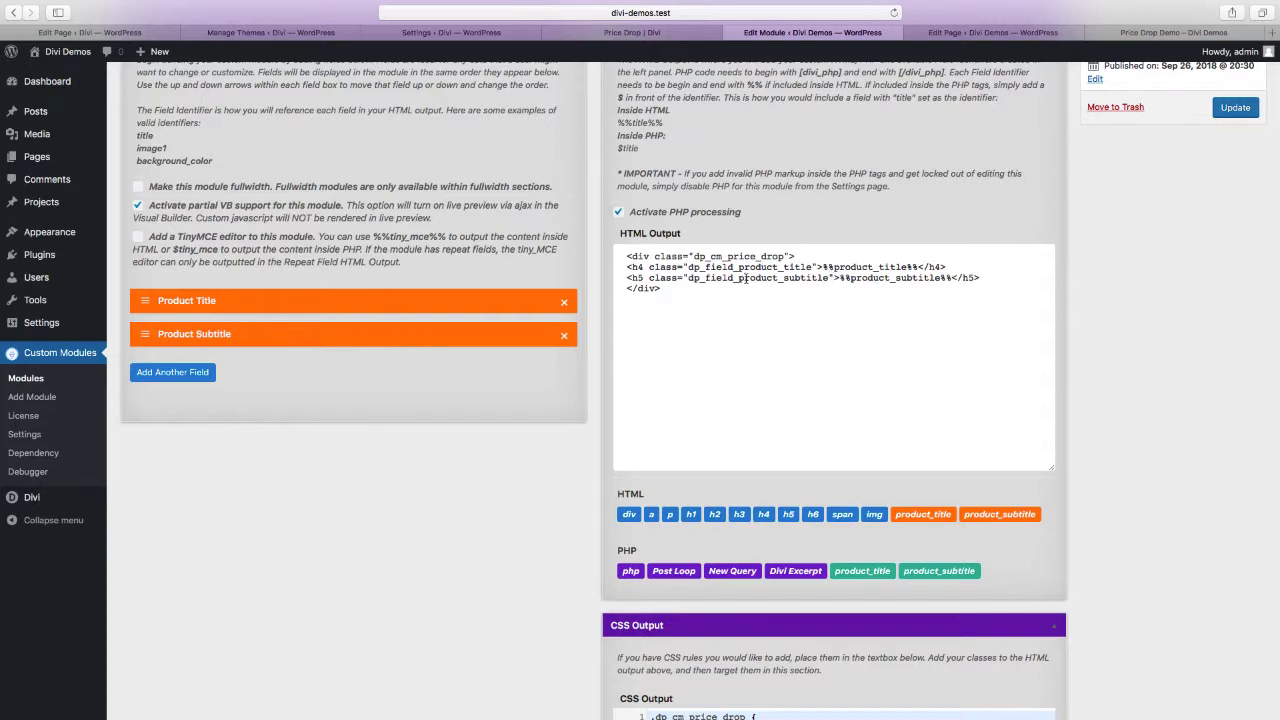
left_click(892, 298)
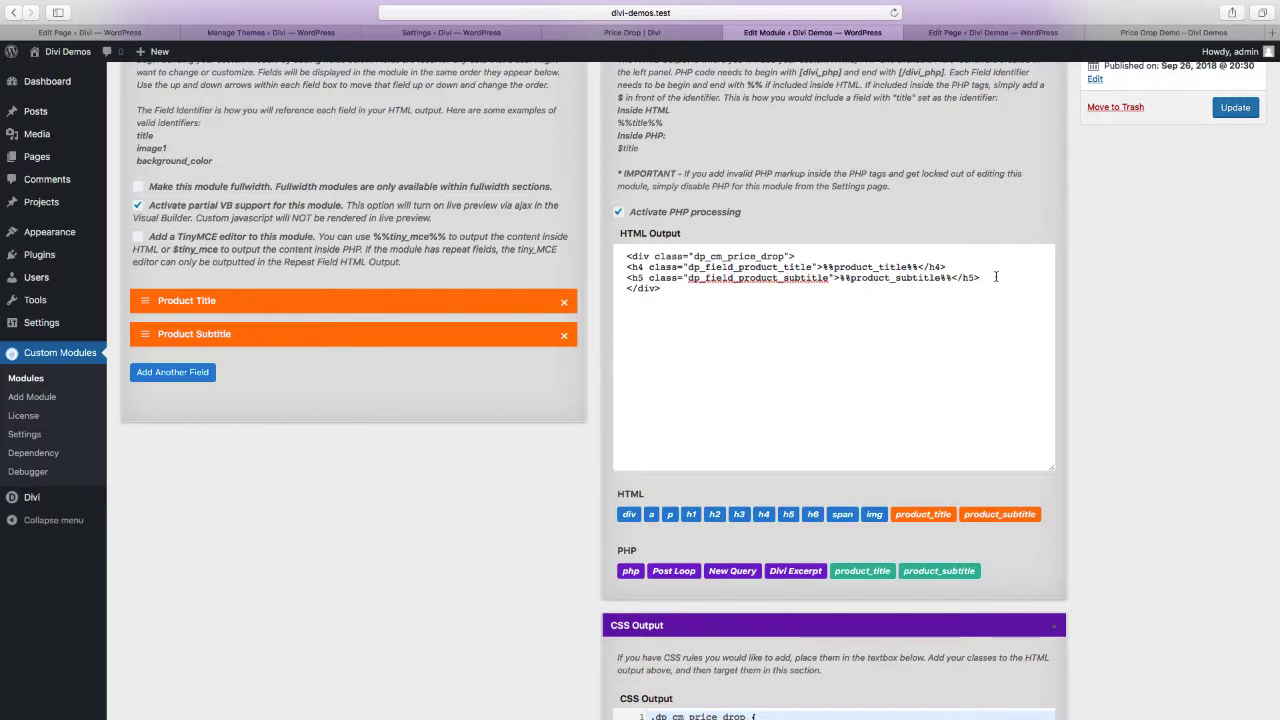
Add another module field labelled Product Image with the identifier product_image
left_click(178, 372)
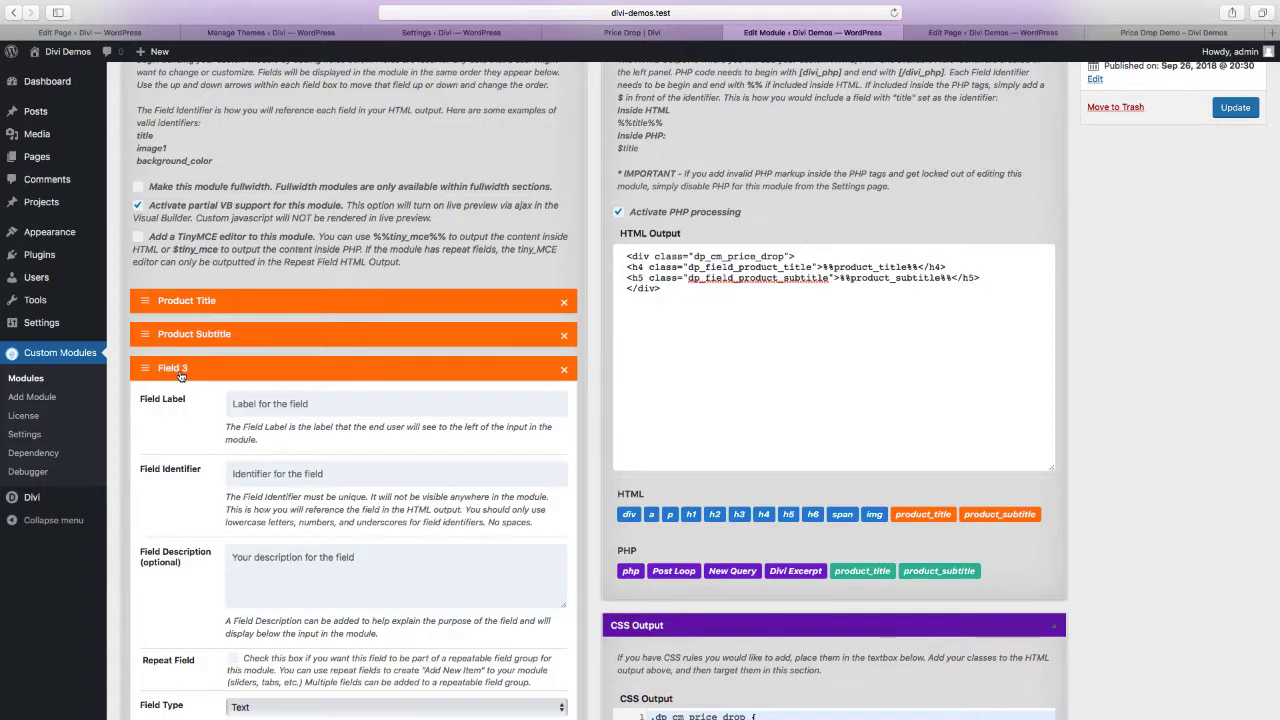
left_click(264, 403)
type("Product Image")
left_click(261, 470)
type("pr")
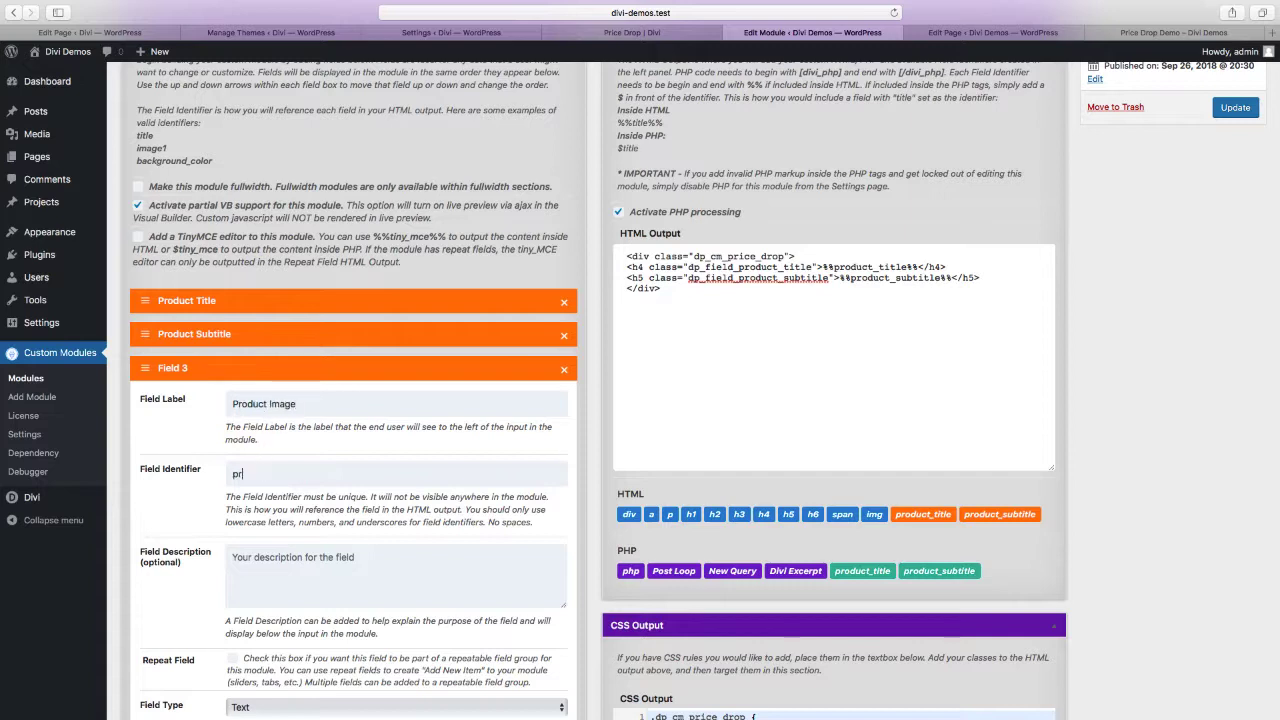
type("oduct_image")
Set the Product Image field's description to "Add your product image."
scroll(292, 395, "down", 3)
left_click(292, 399)
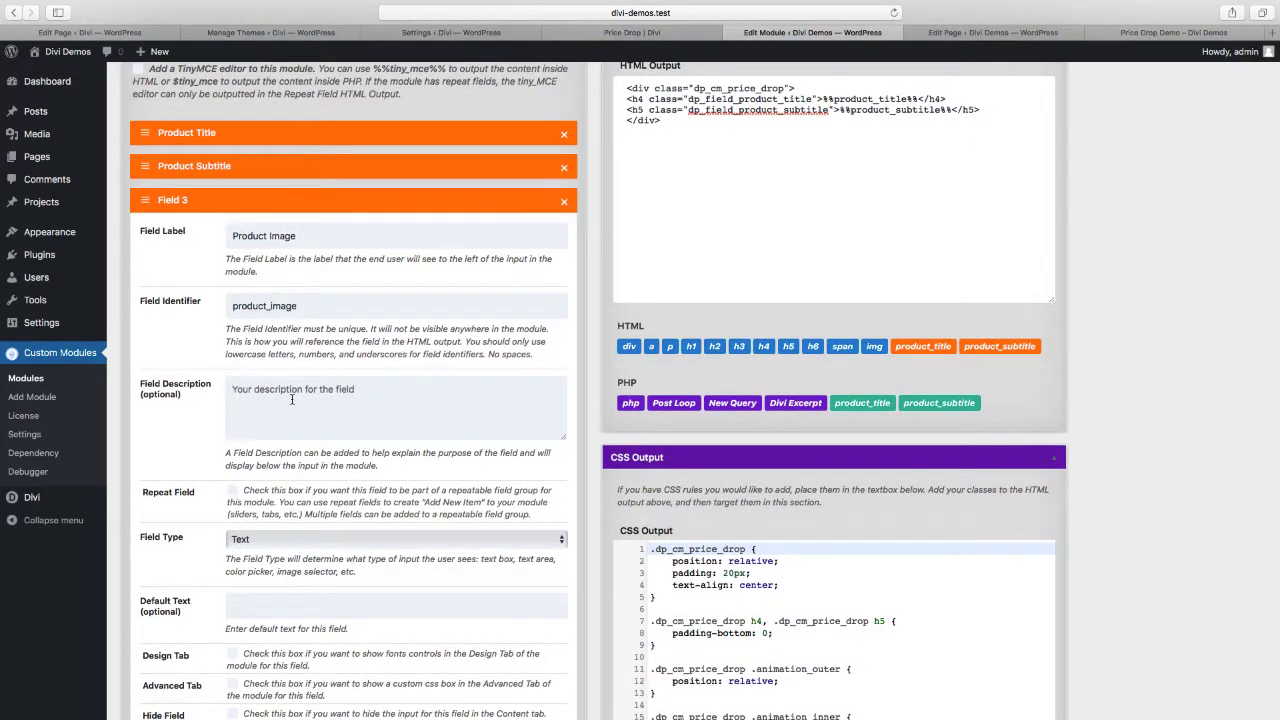
type("Add your product image.")
Set the Product Image field's type to Image and enable its default image option
scroll(361, 457, "down", 5)
left_click(321, 376)
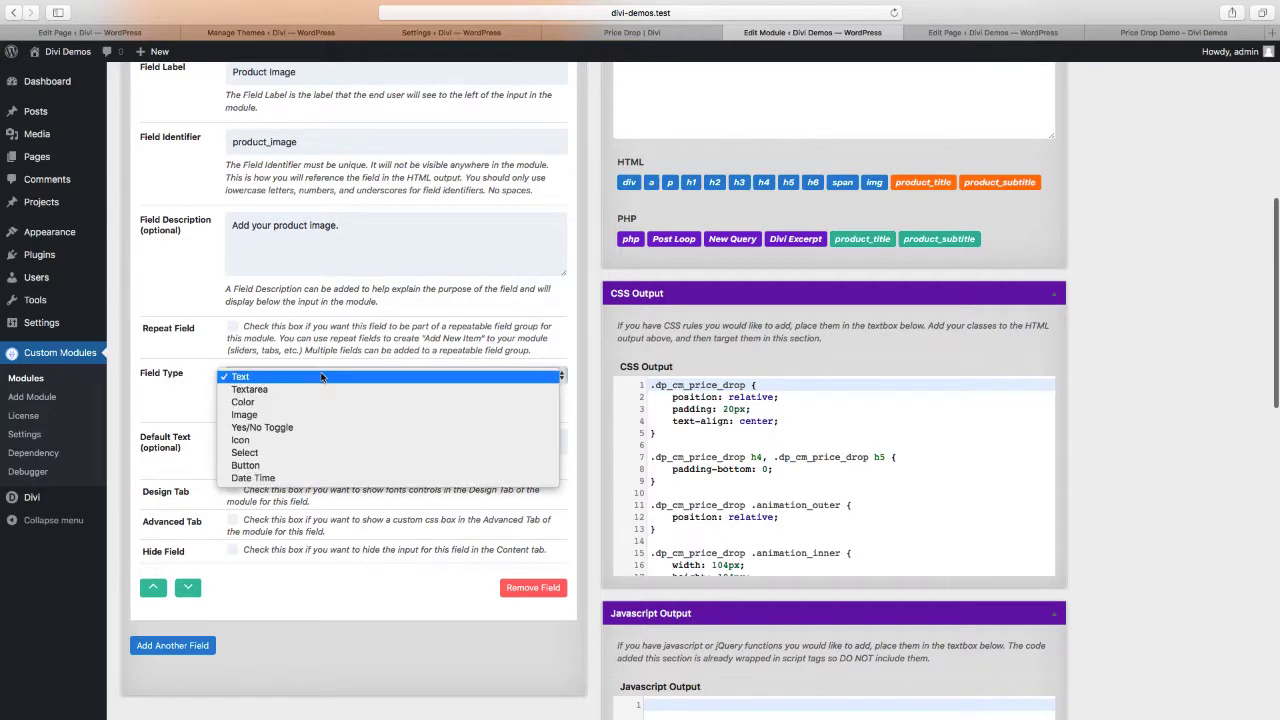
left_click(314, 413)
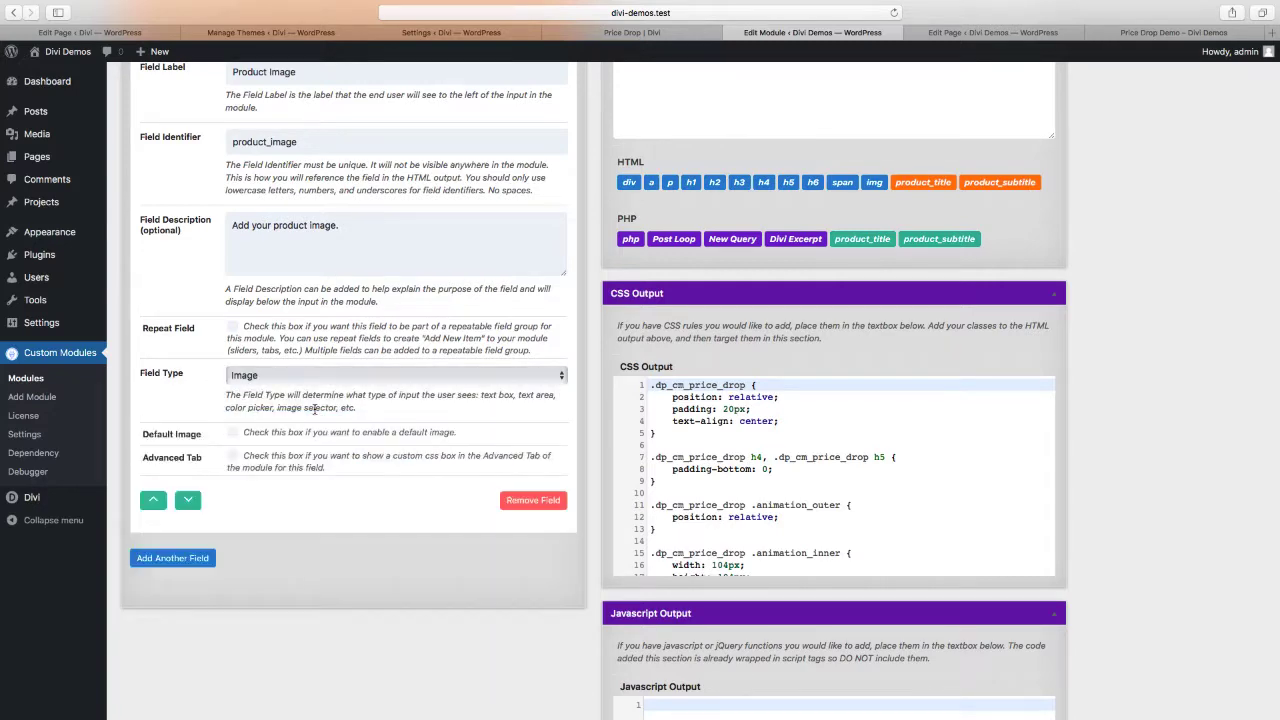
scroll(315, 408, "down", 1)
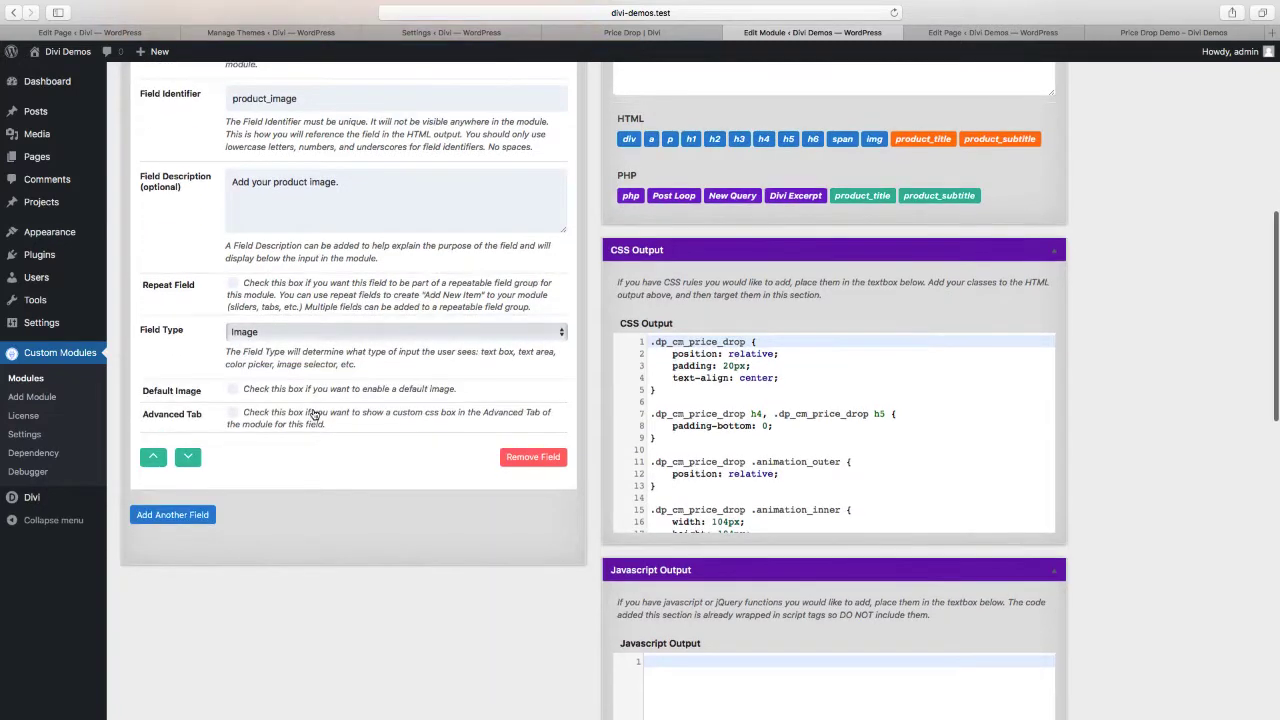
left_click(233, 390)
Insert an img tag with an empty src below the h5 line in the HTML output and update the module
scroll(706, 334, "up", 5)
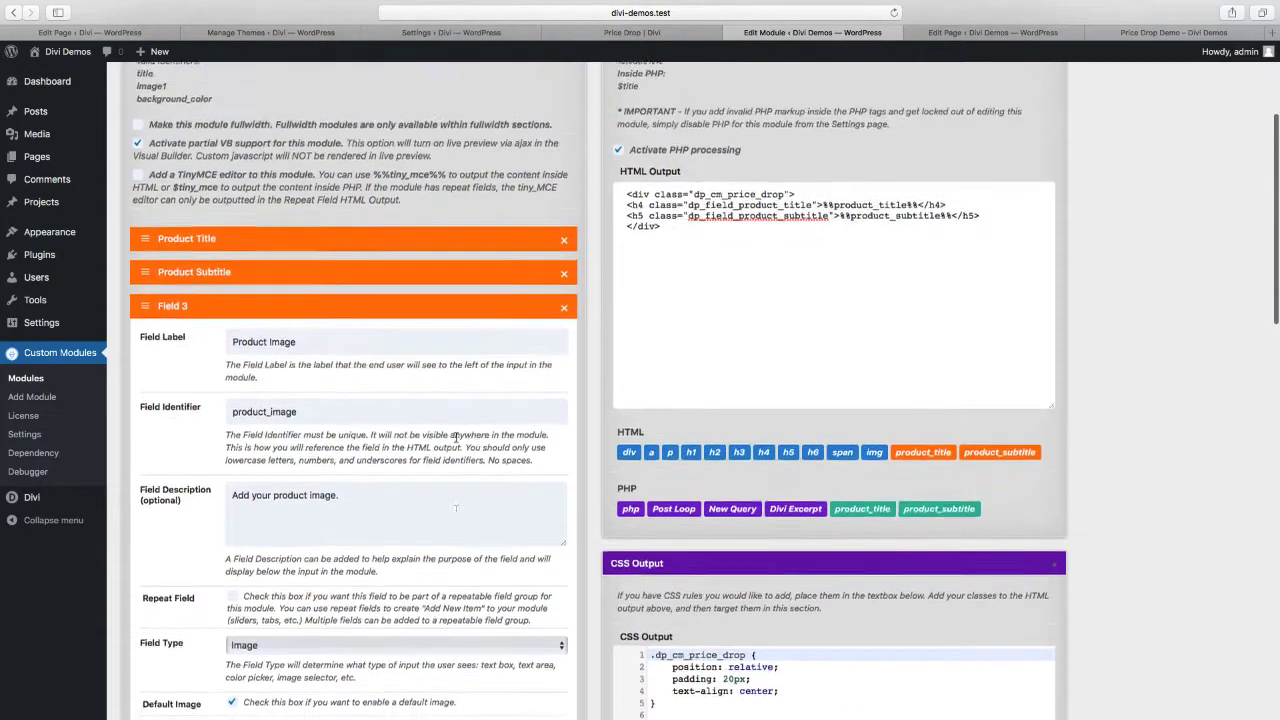
left_click(706, 334)
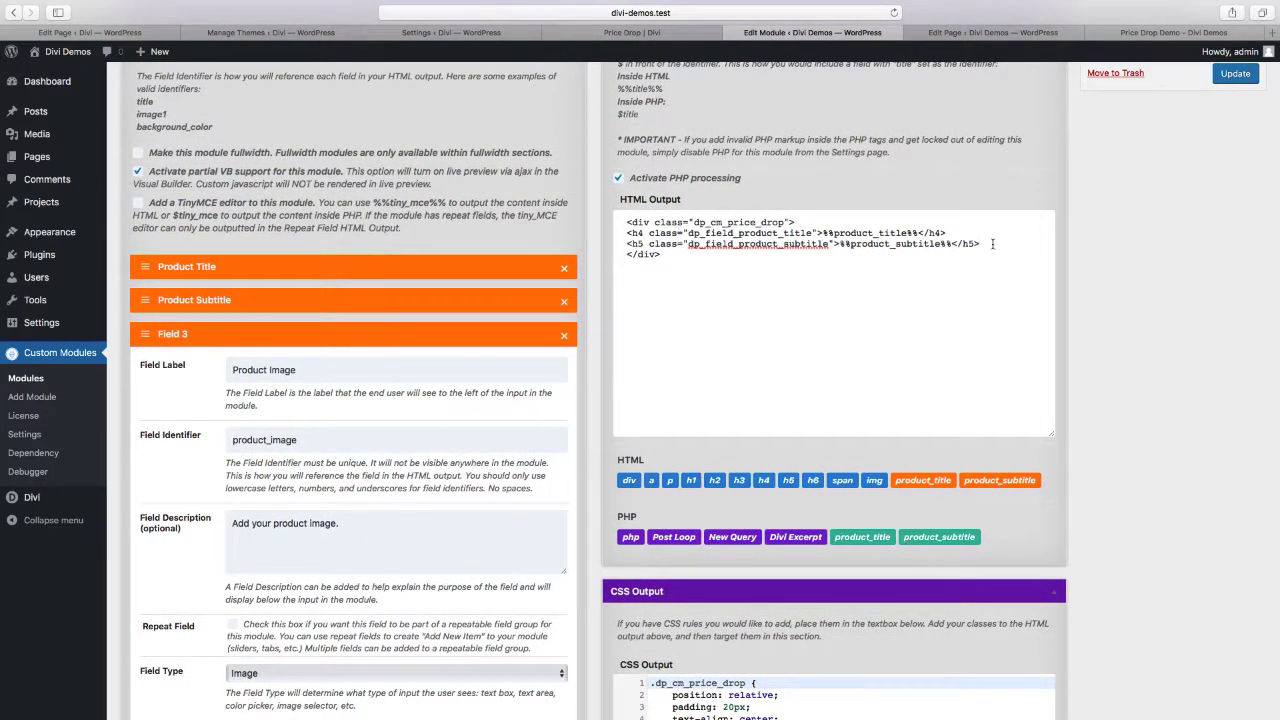
key("Return")
left_click(874, 480)
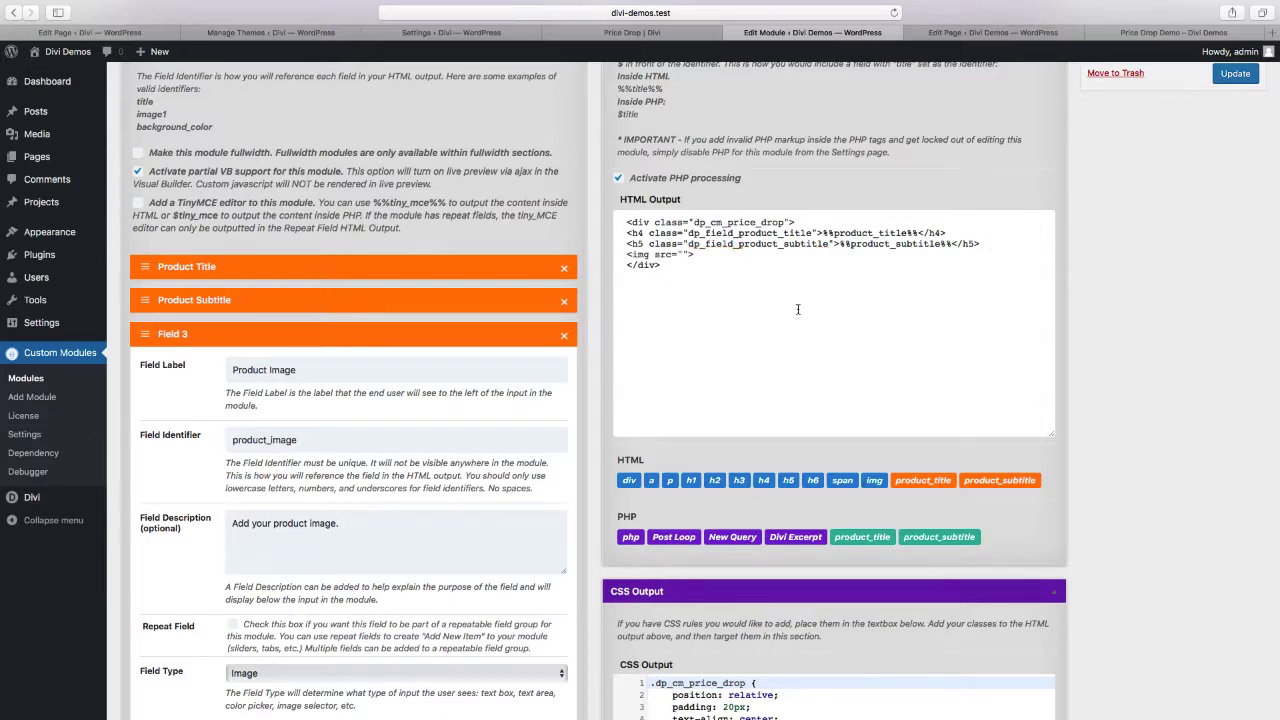
scroll(797, 309, "up", 2)
left_click(1235, 150)
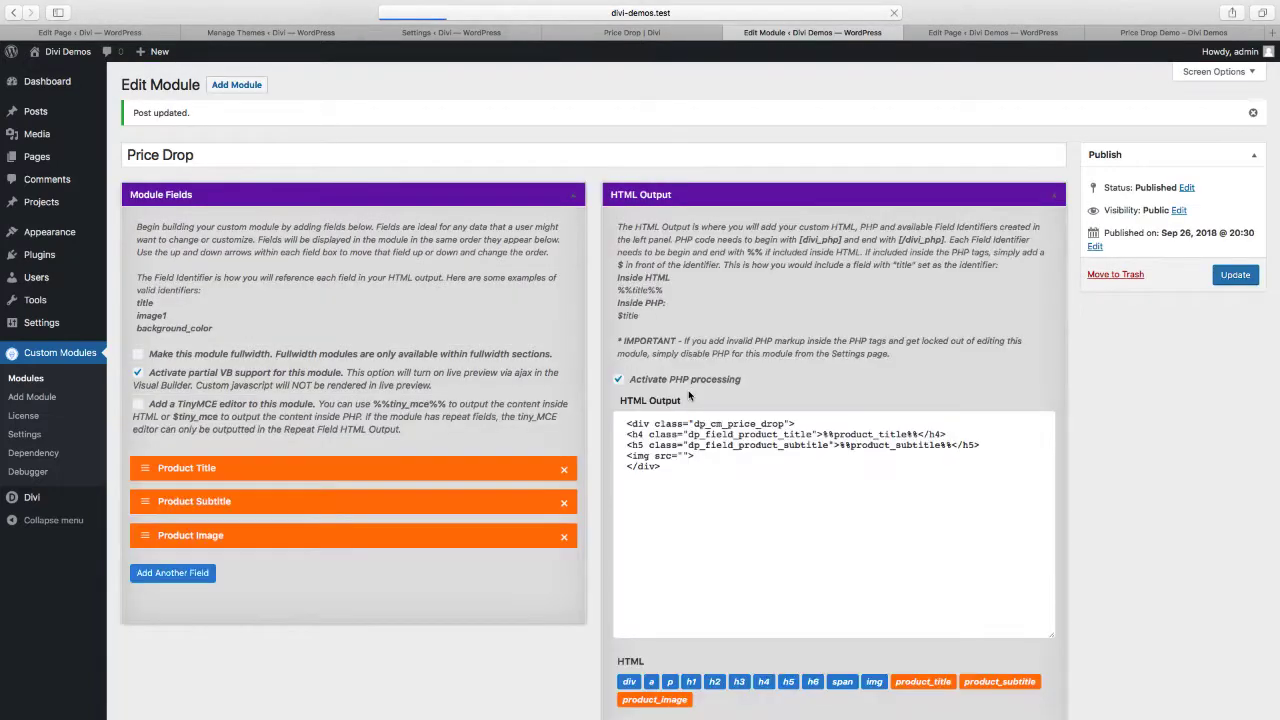
Insert the %%product_image%% field identifier as the img tag's src value
scroll(700, 405, "down", 2)
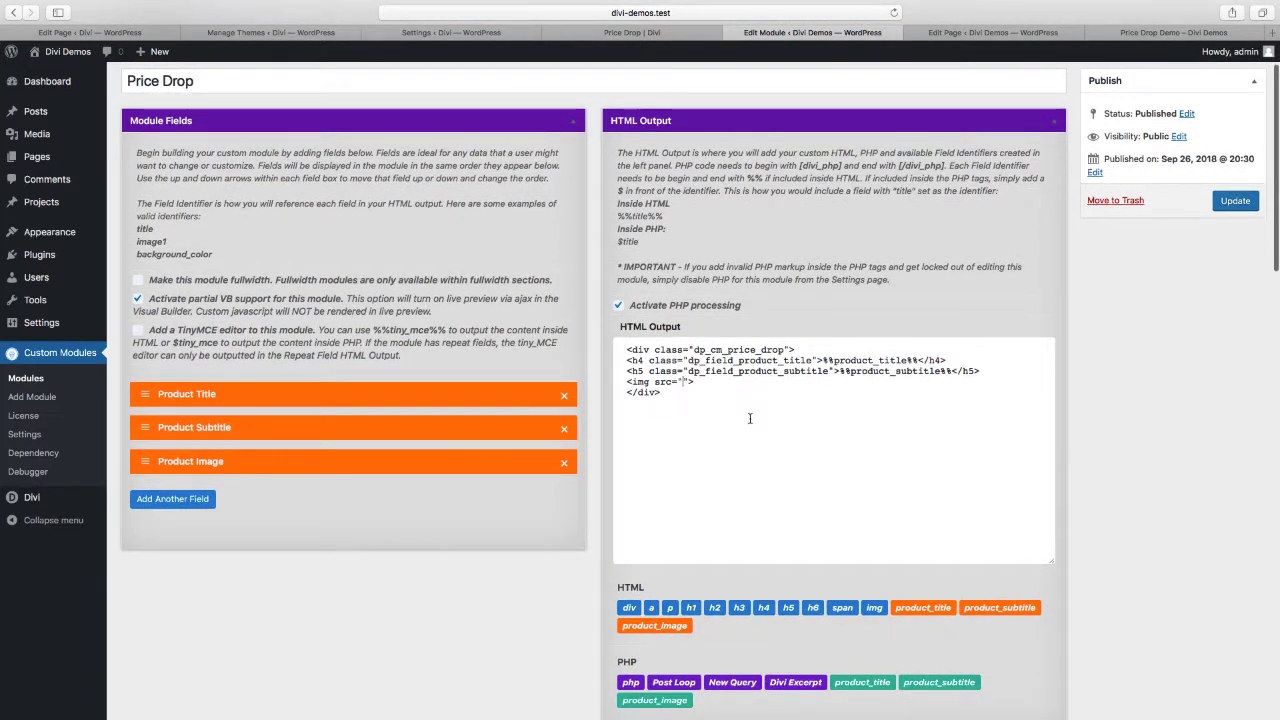
scroll(749, 418, "down", 2)
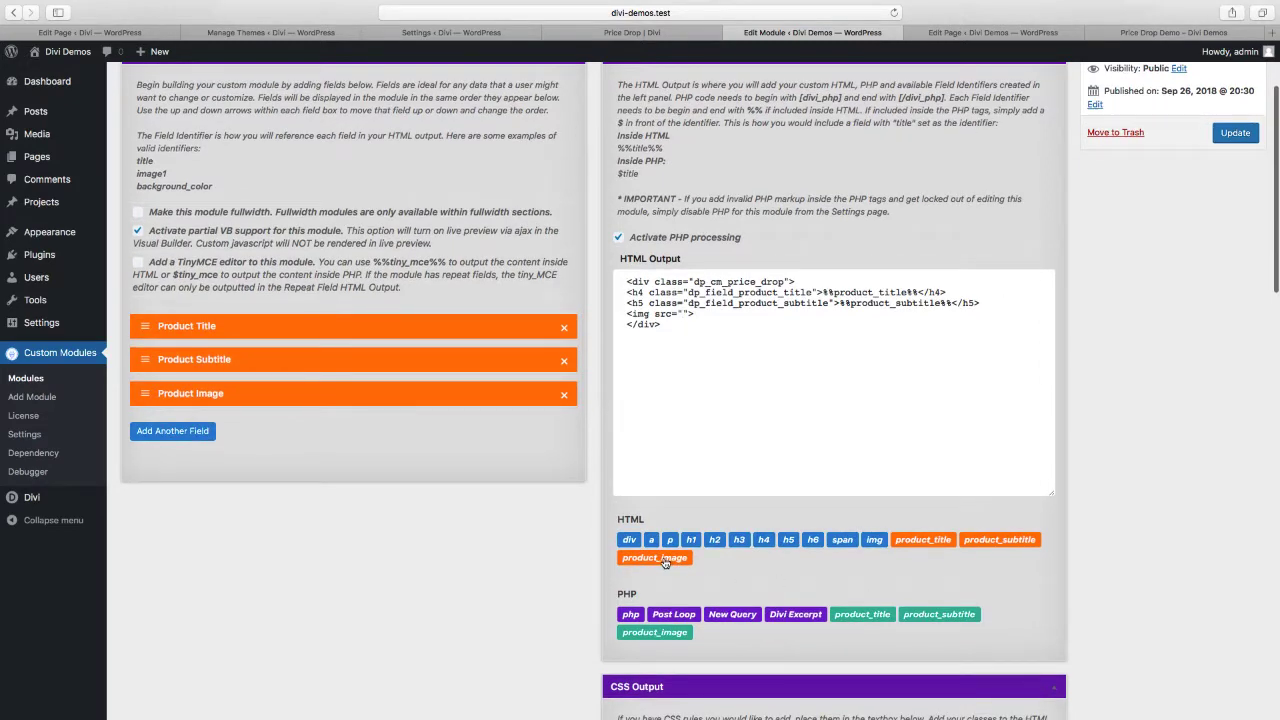
left_click(657, 558)
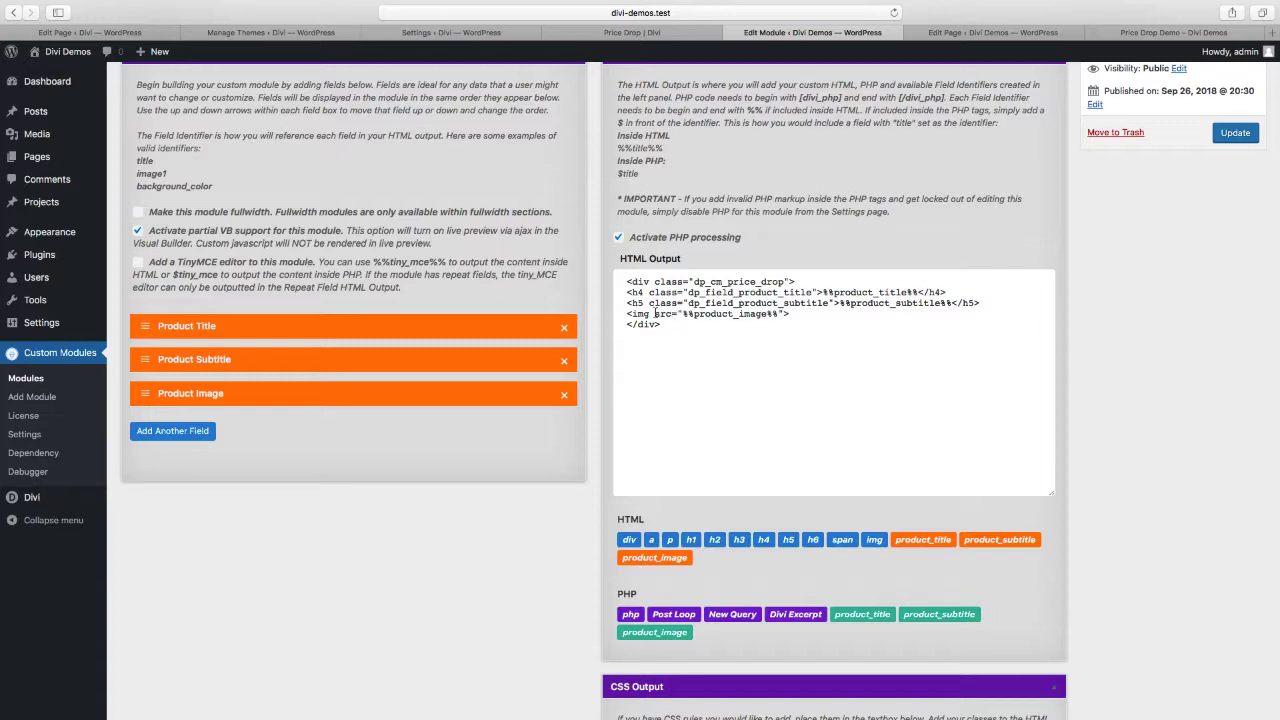
Add the class dp_field_product_image to the img tag in the HTML output and update the module
type("class=\"d")
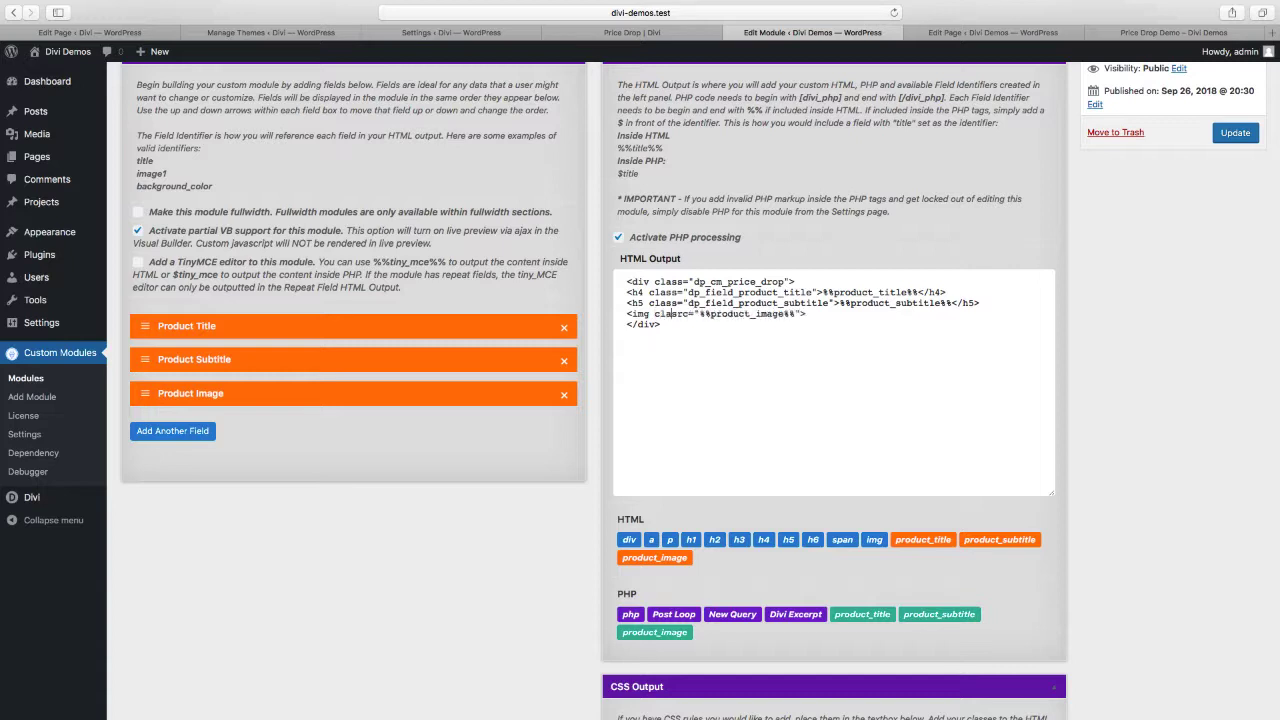
type("p_field_")
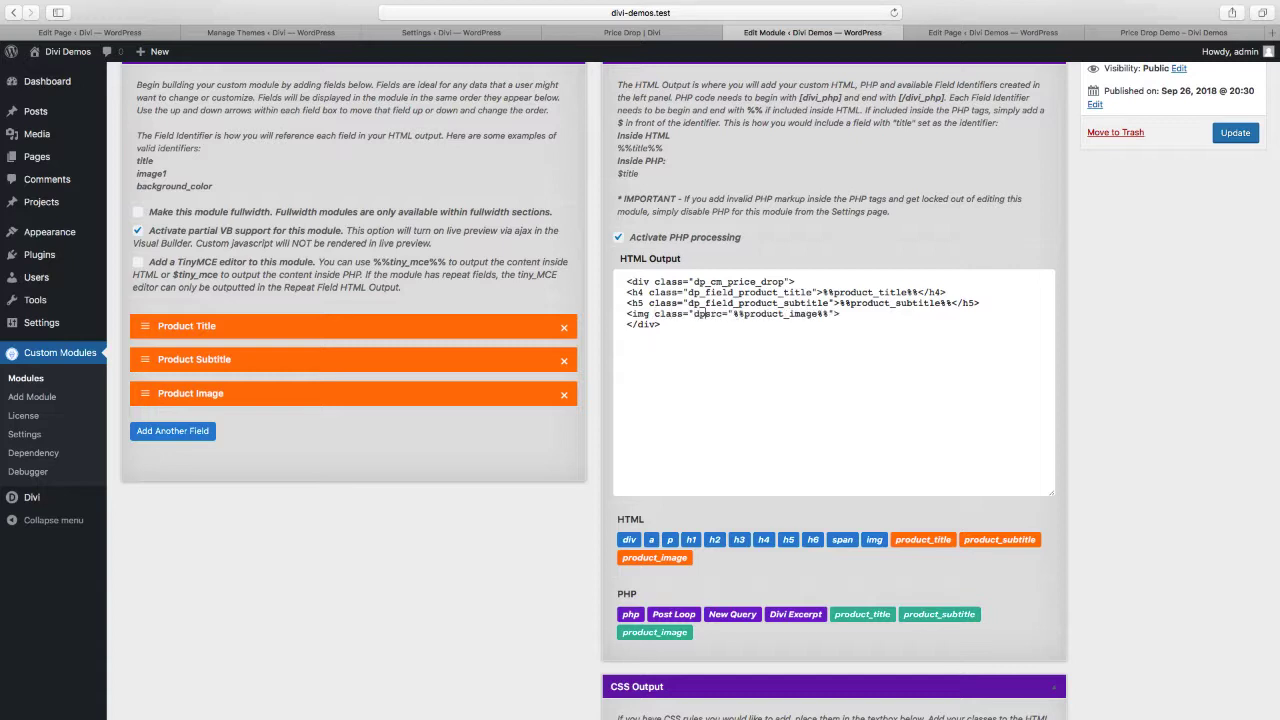
type("produ")
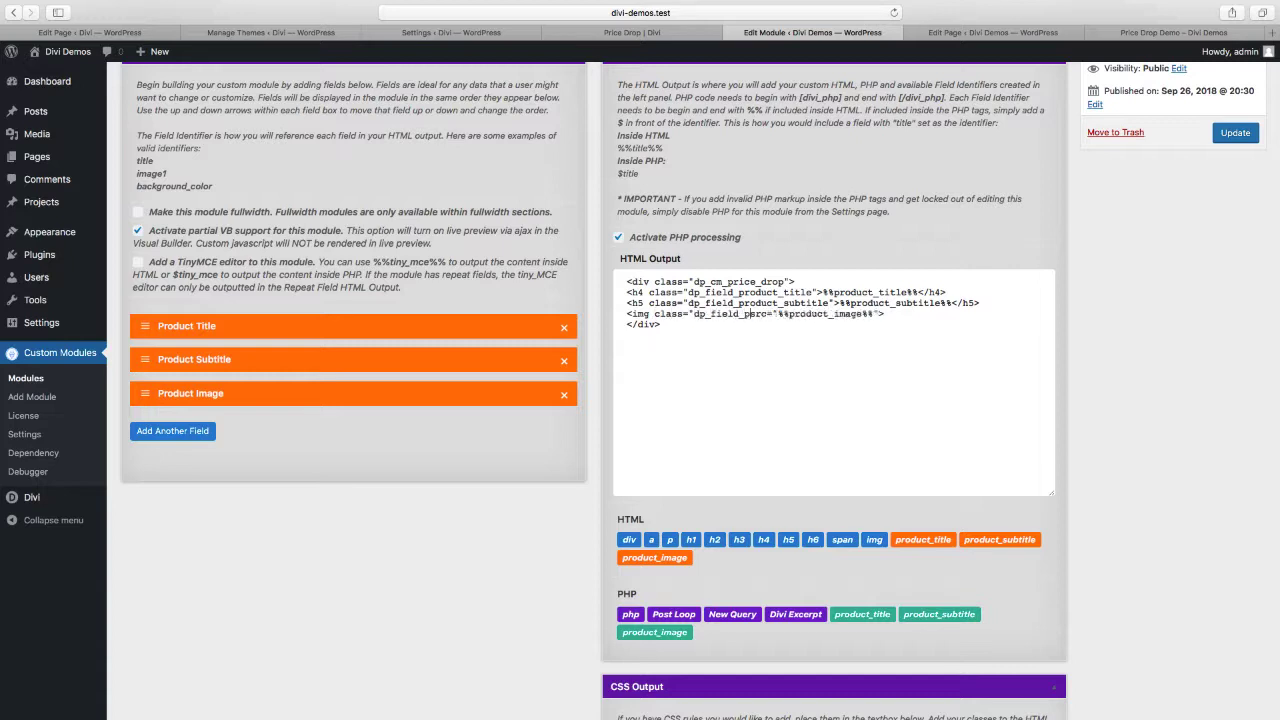
type("ct_image\"")
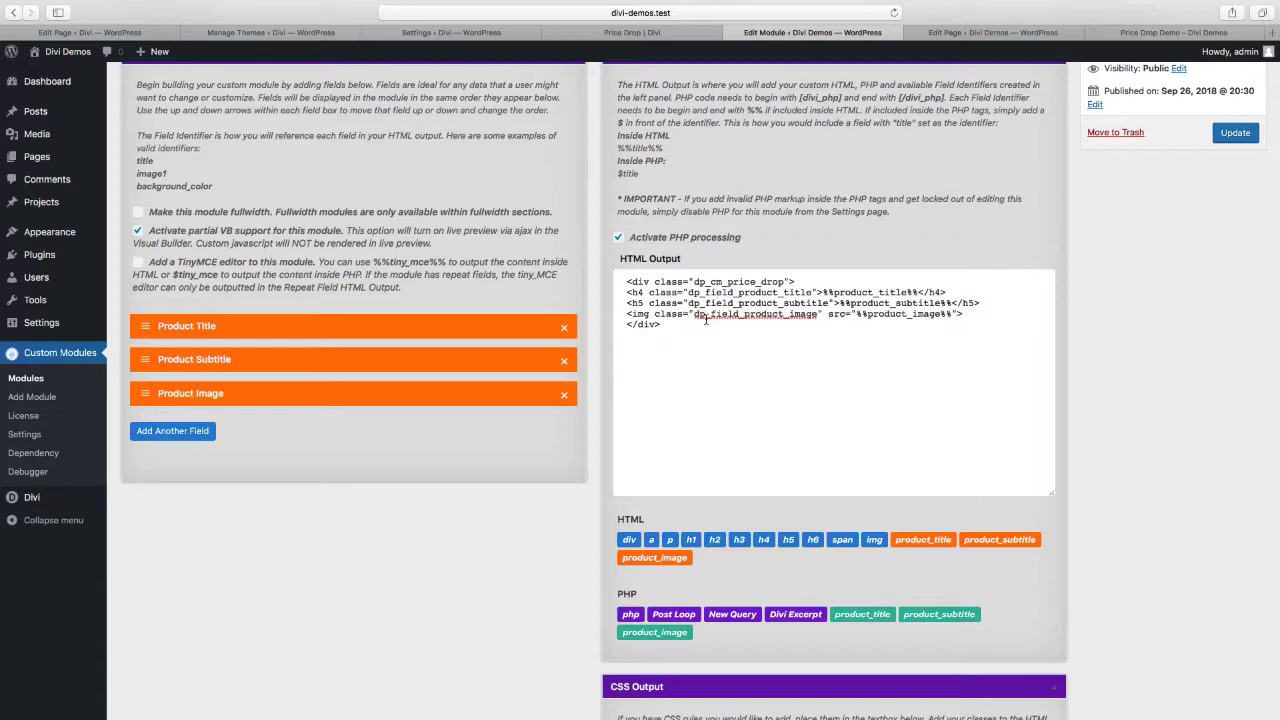
scroll(889, 376, "up", 1)
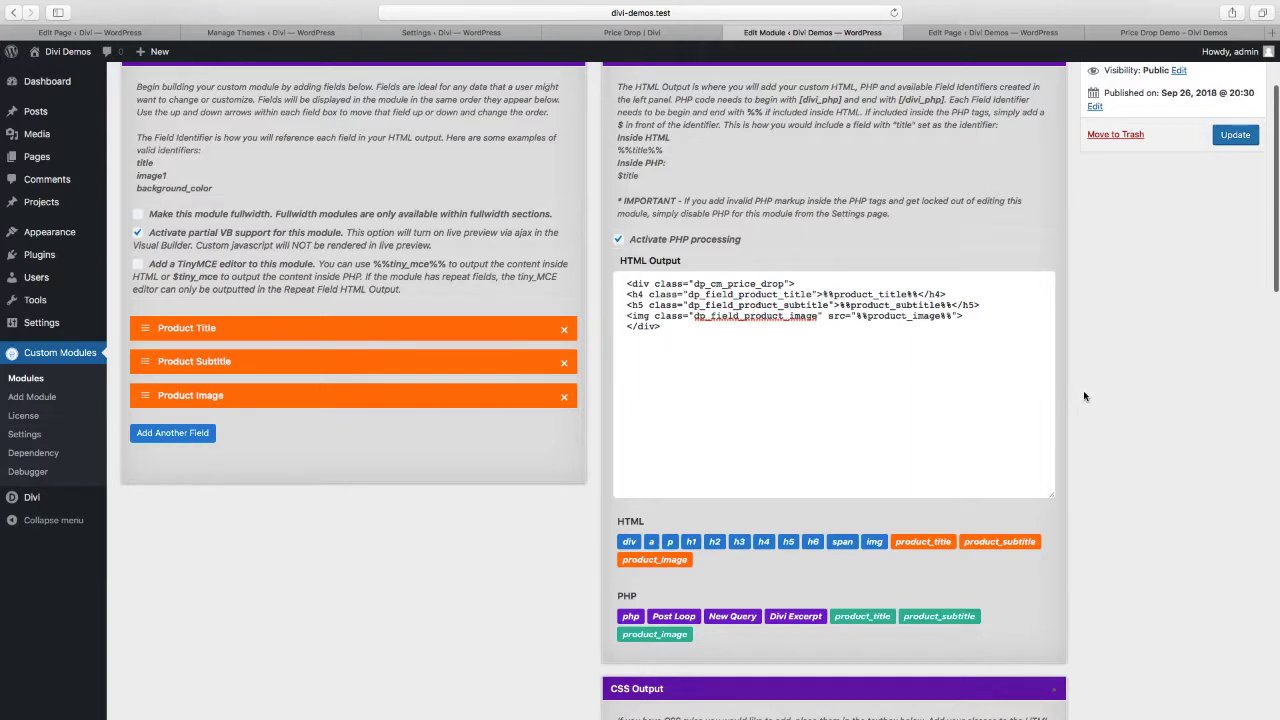
scroll(1087, 397, "up", 2)
left_click(1254, 279)
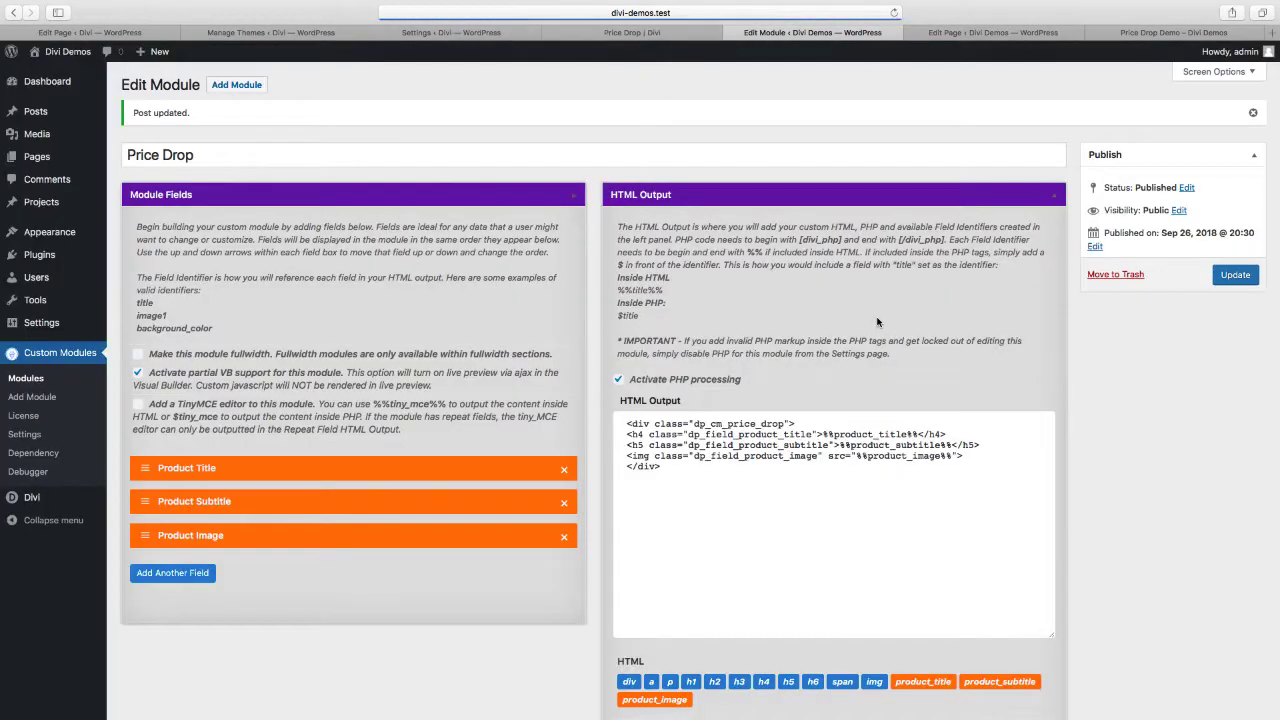
Reload the Price Drop Demo page editor and set the Price Drop module's Product Subtitle to "First product subtitle"
left_click(976, 33)
left_click(893, 14)
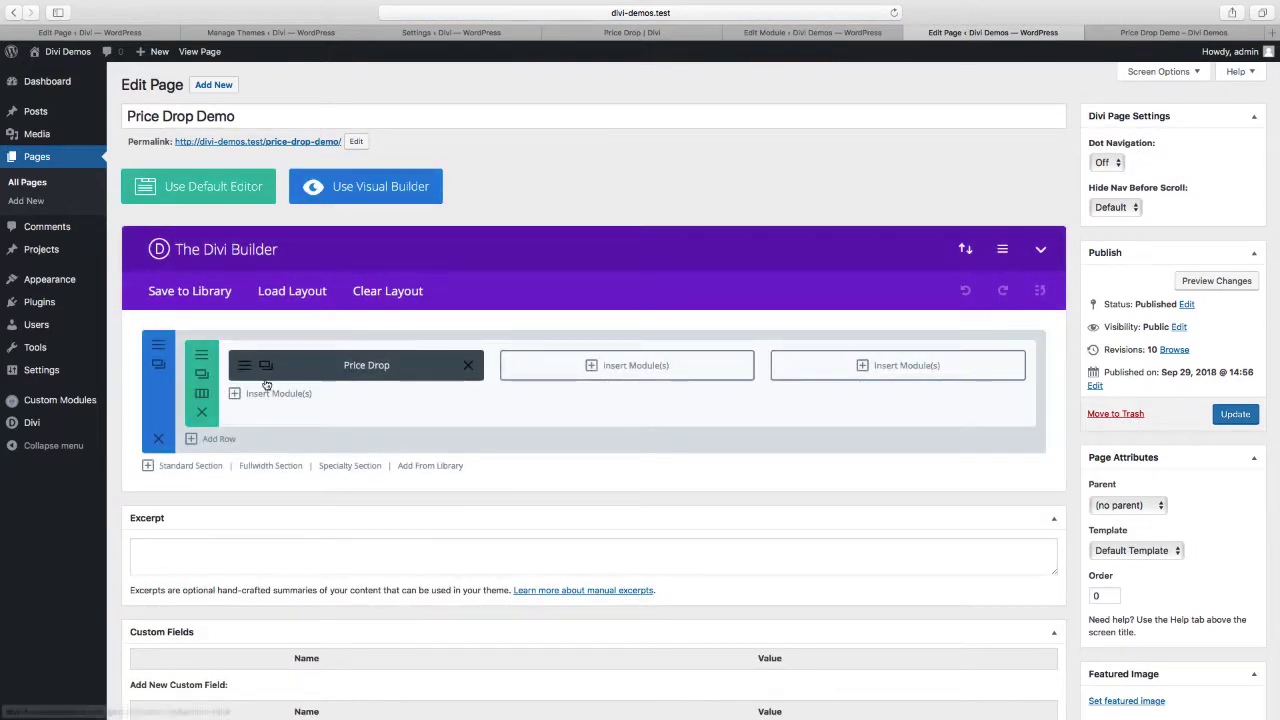
left_click(243, 367)
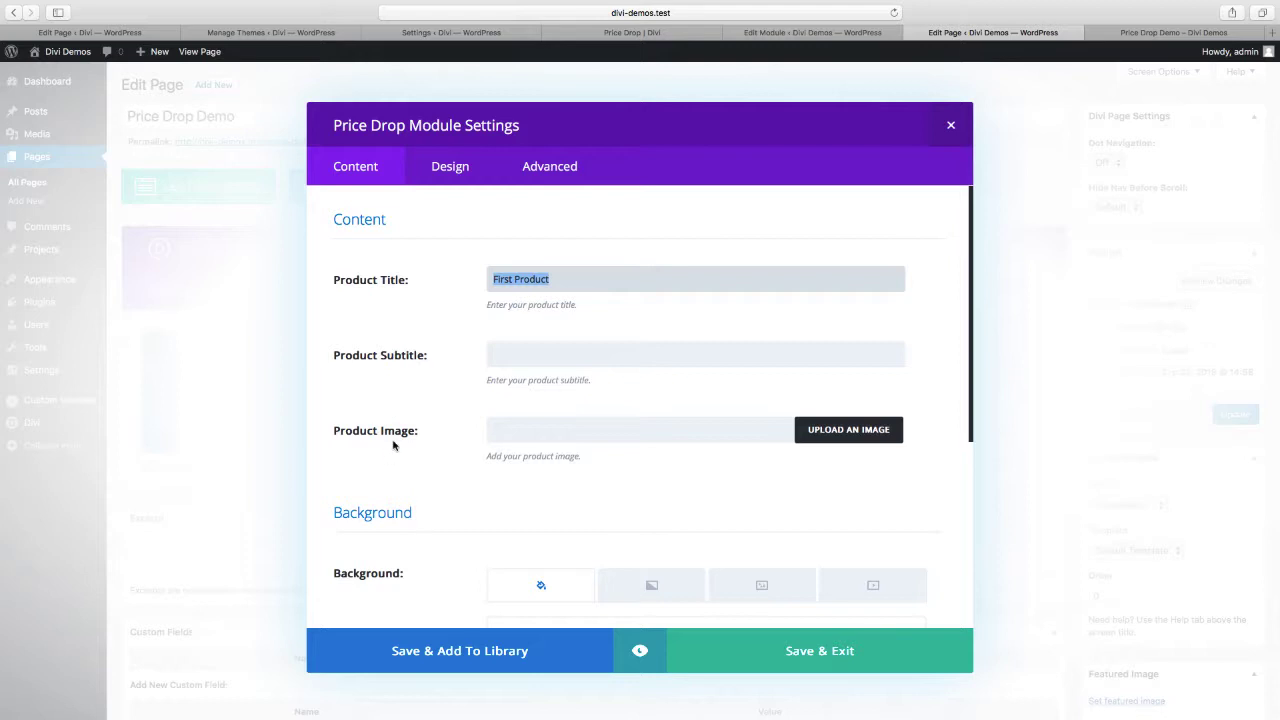
left_click(531, 359)
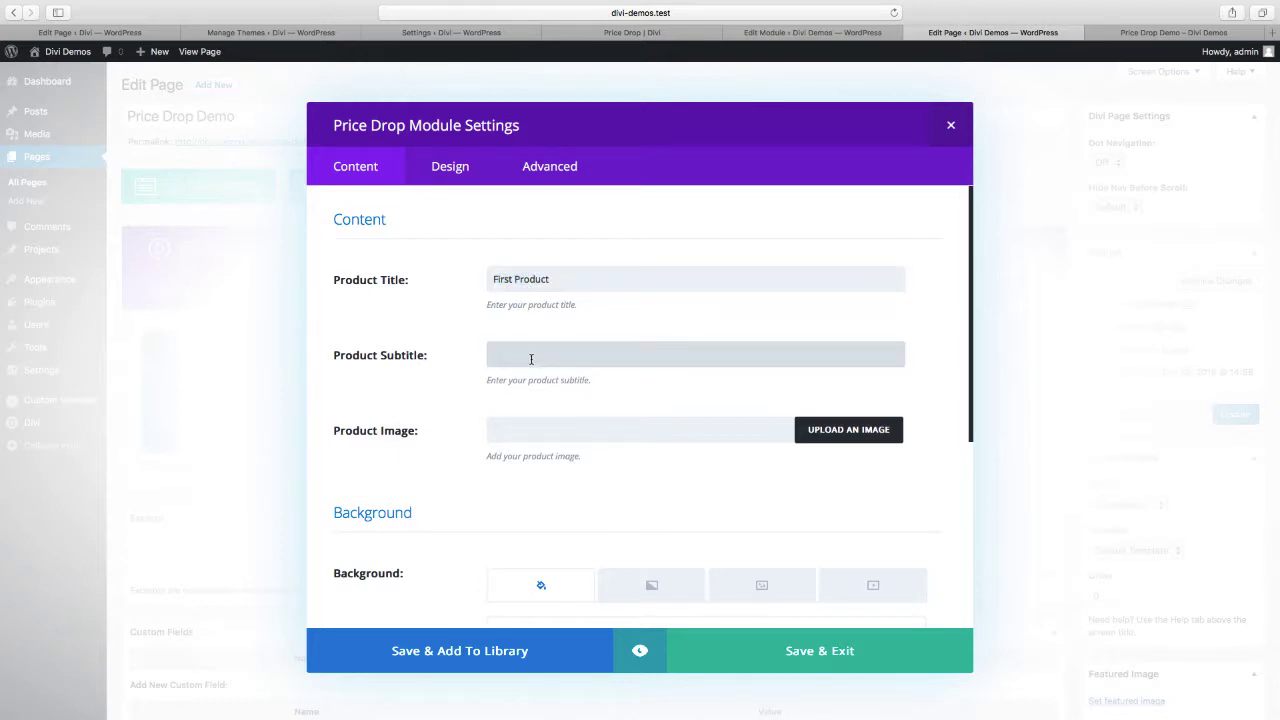
type("First product subtitle")
left_click(500, 428)
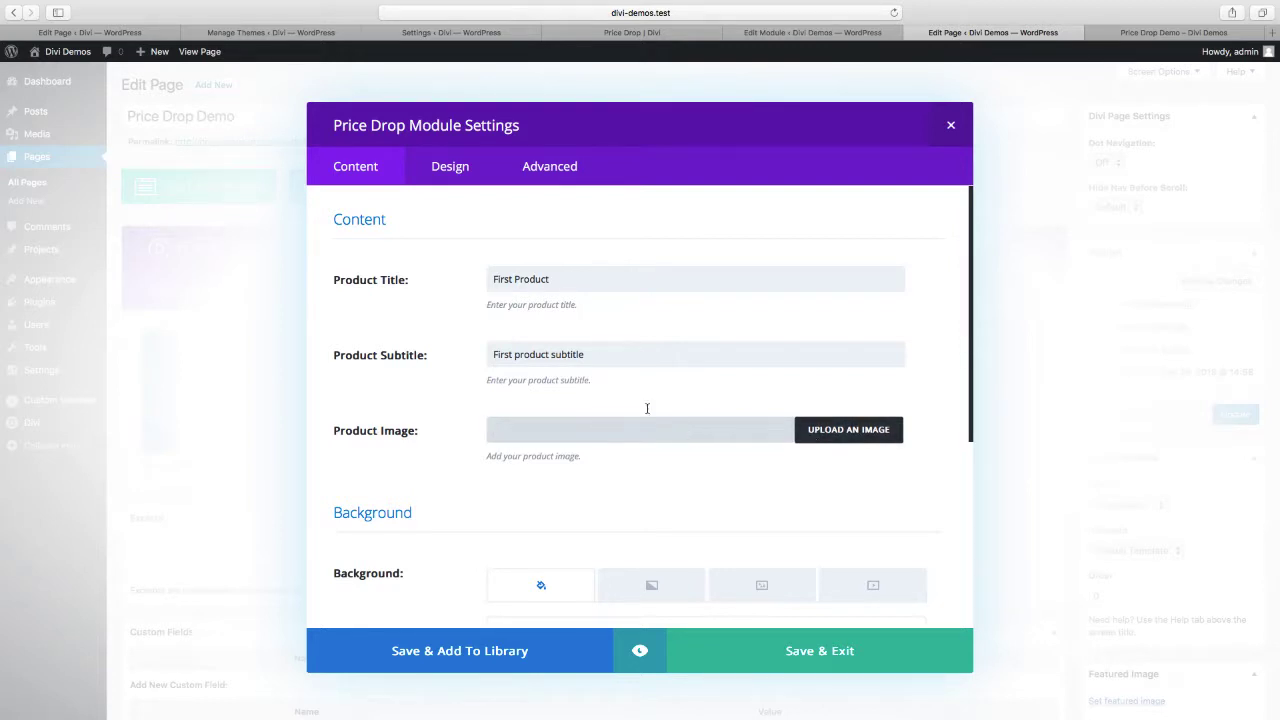
Review the module's design settings down to the Product Subtitle Text section
left_click(482, 178)
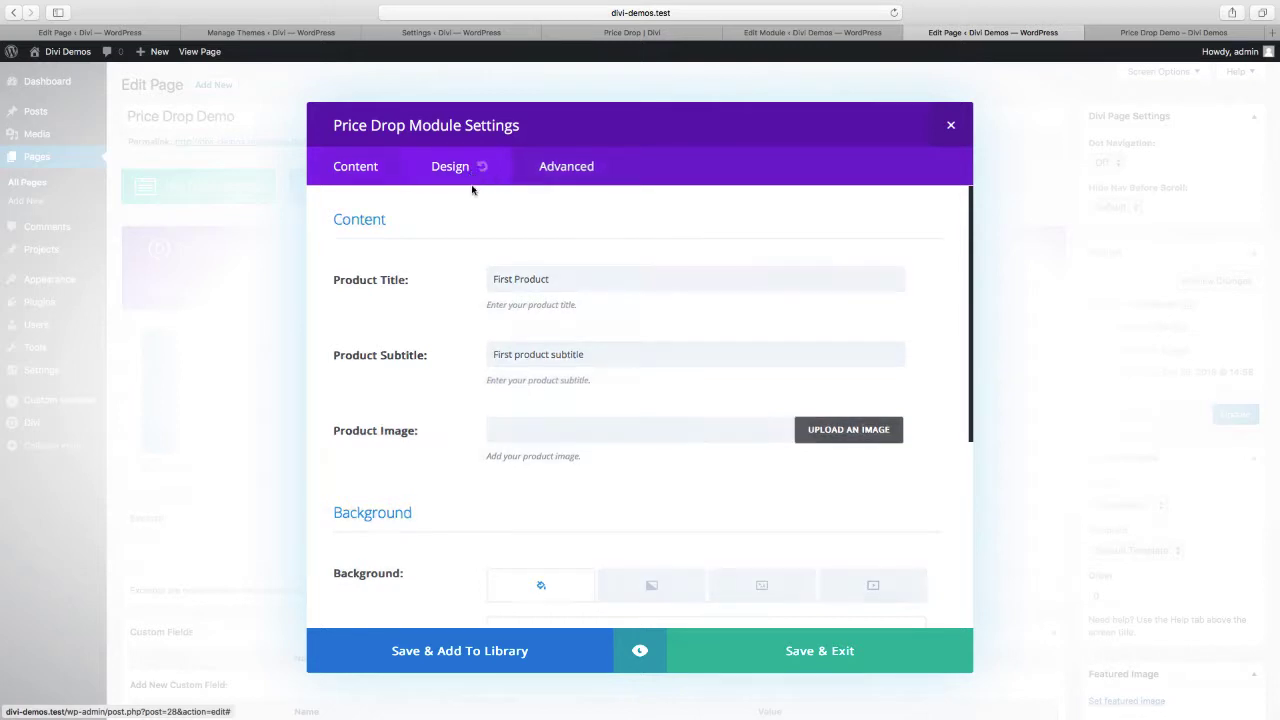
scroll(418, 387, "down", 2)
scroll(418, 387, "down", 10)
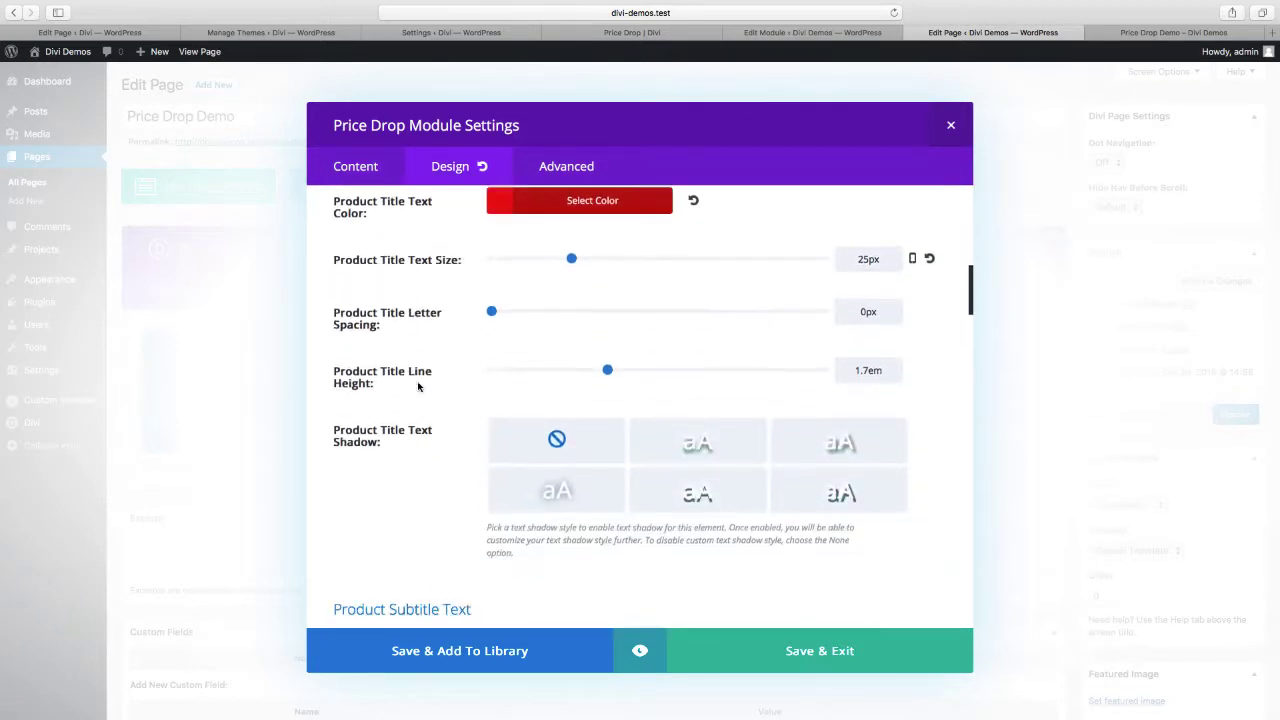
left_click_drag(335, 364, 466, 365)
Add the custom CSS "border: 1px solid #000;" to the Product Image element and save the module settings
left_click(560, 166)
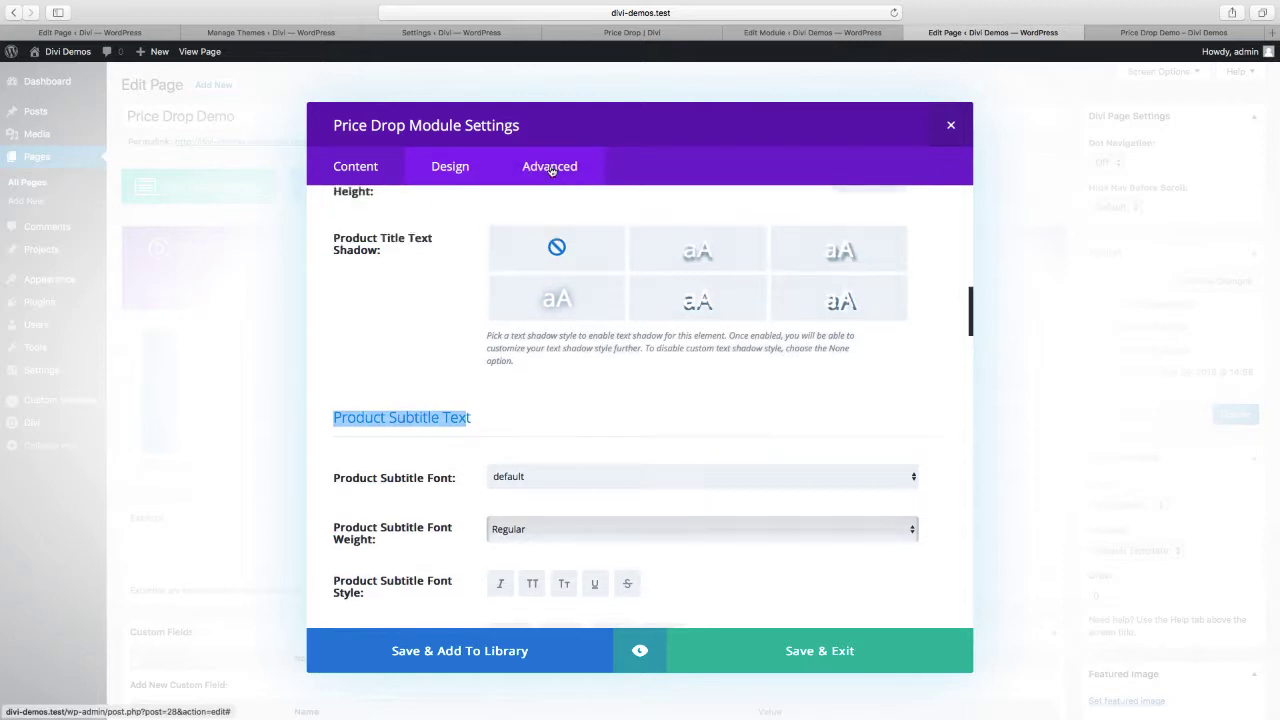
scroll(429, 409, "down", 8)
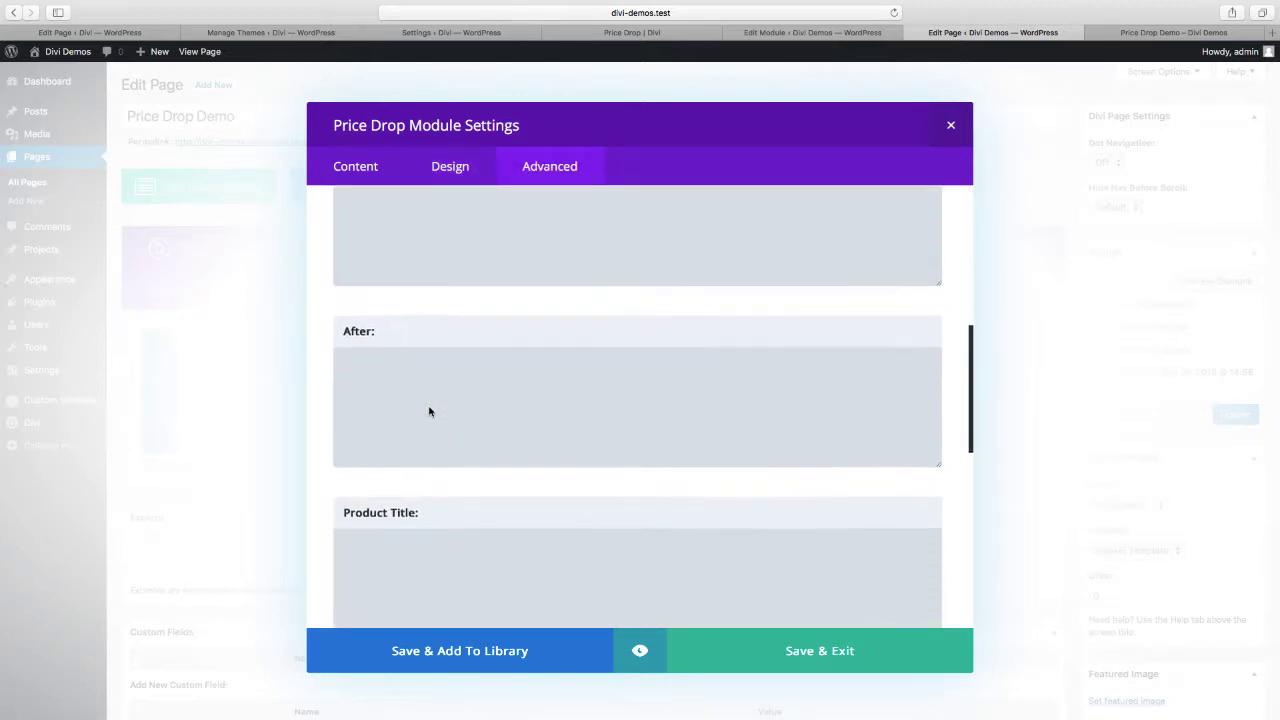
scroll(429, 407, "down", 2)
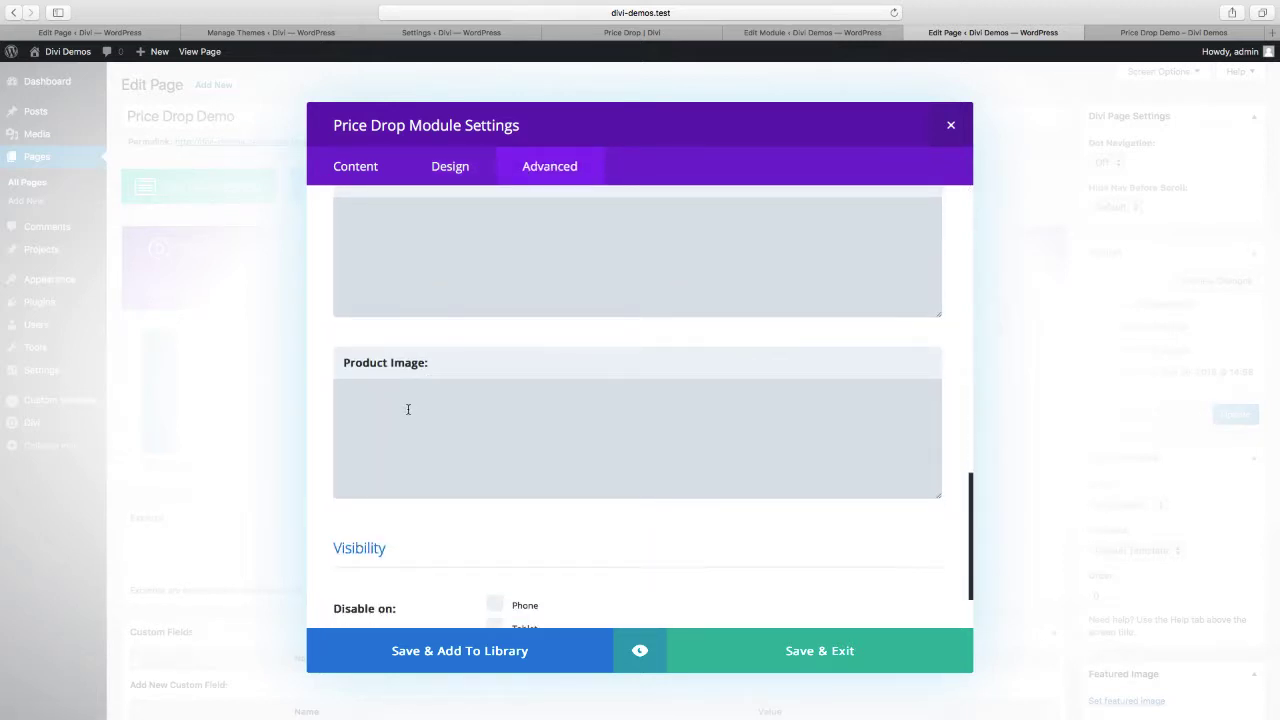
left_click(408, 409)
type("bo")
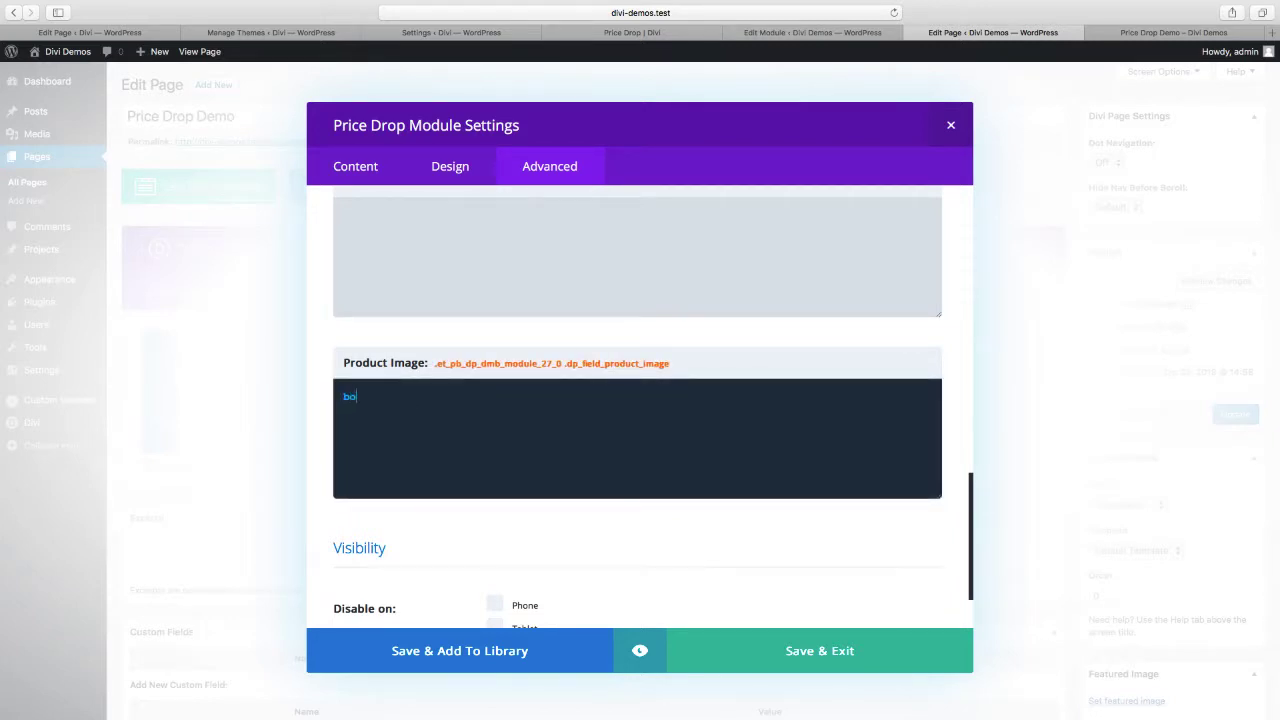
type("rder: 1px solid #000;")
left_click(705, 640)
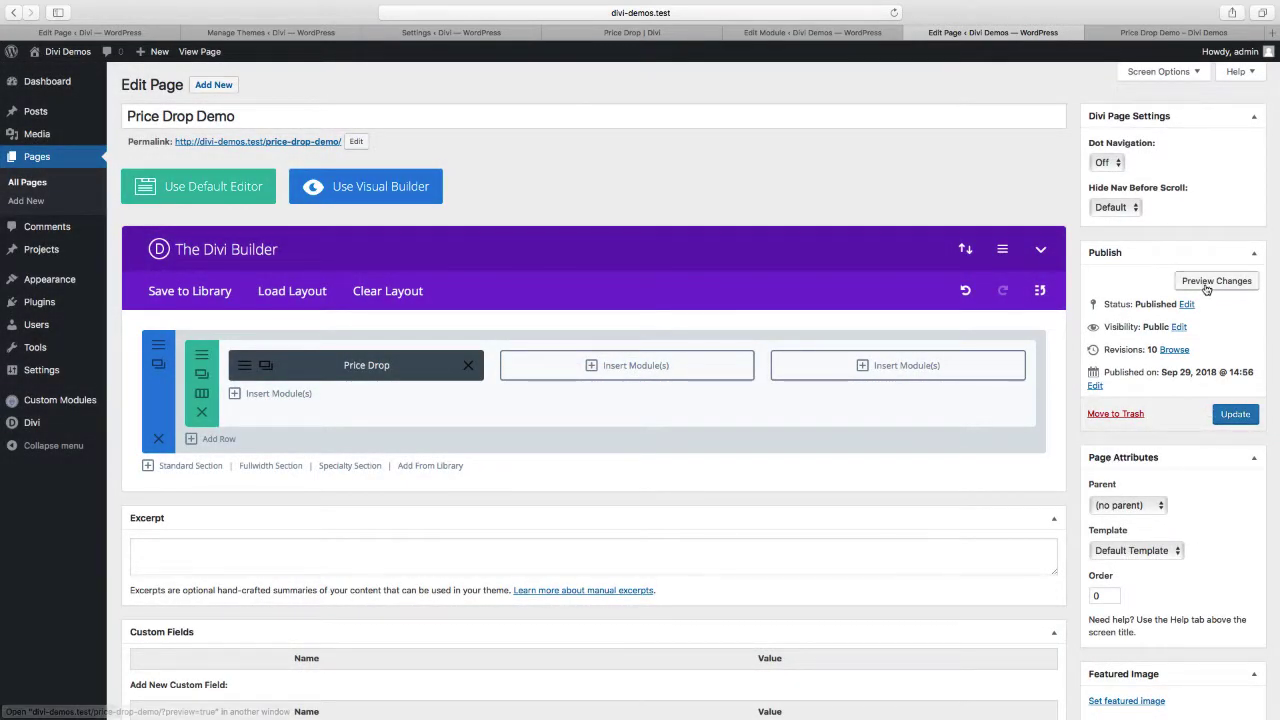
Examine the product title, subtitle and image on the published Price Drop Demo page
left_click(1130, 32)
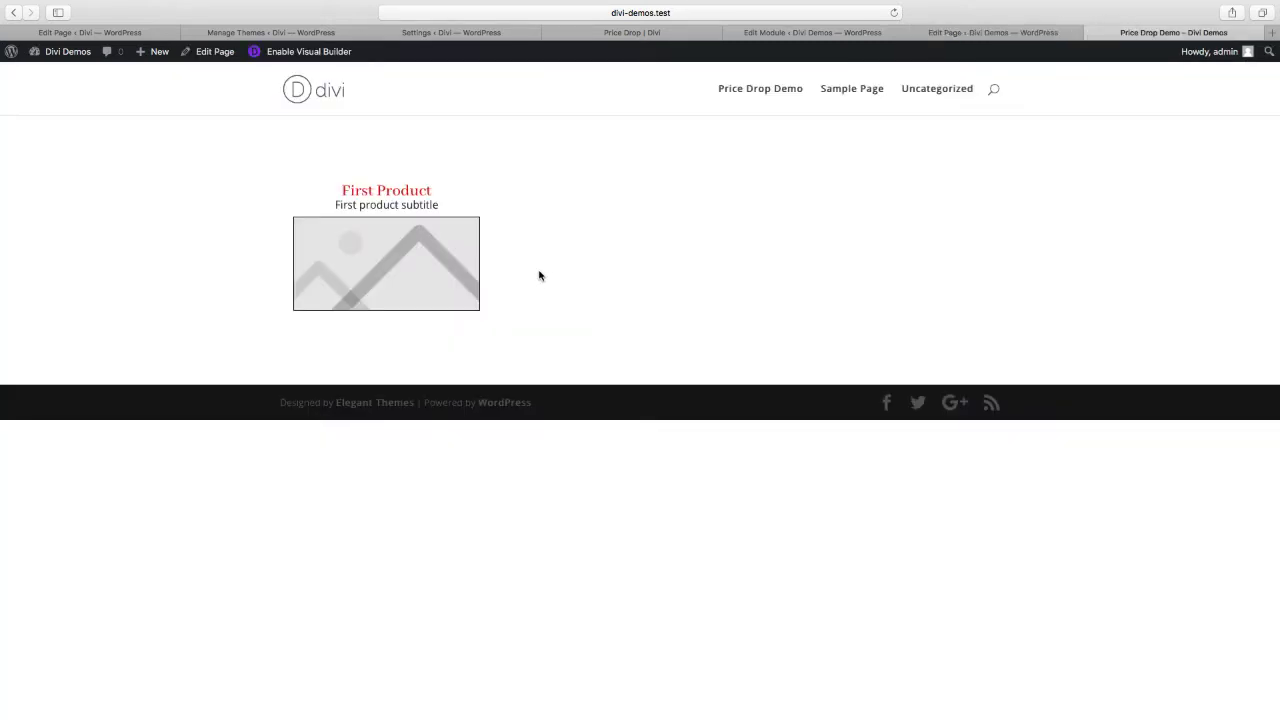
left_click_drag(341, 190, 434, 191)
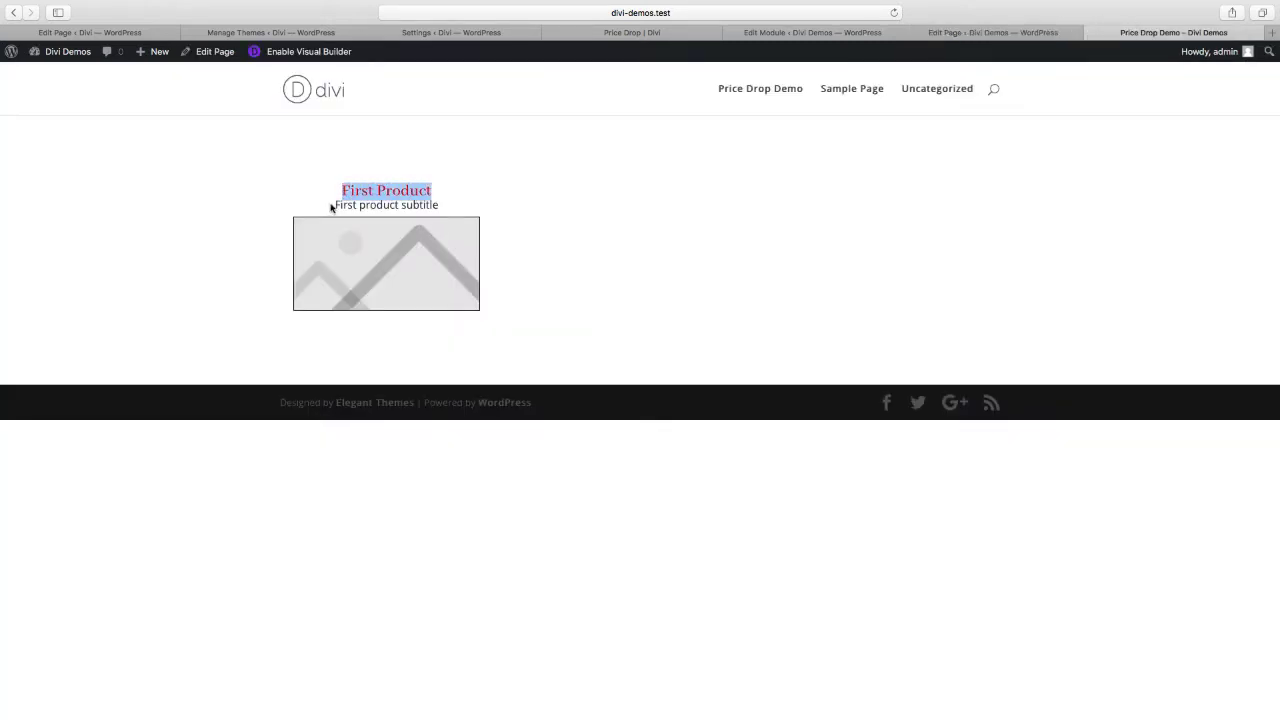
left_click_drag(334, 205, 437, 205)
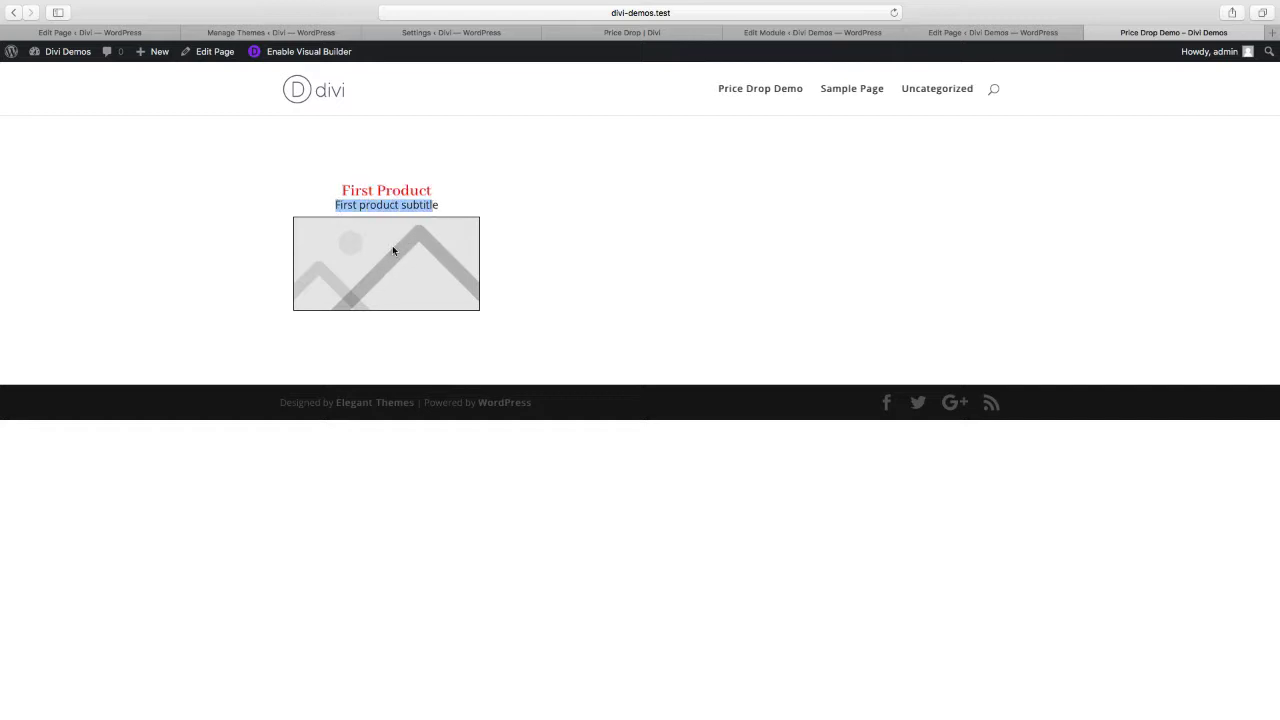
Set the Price Drop module's Product Image to 750x750.png from the media library, save the module and update the page
left_click(970, 33)
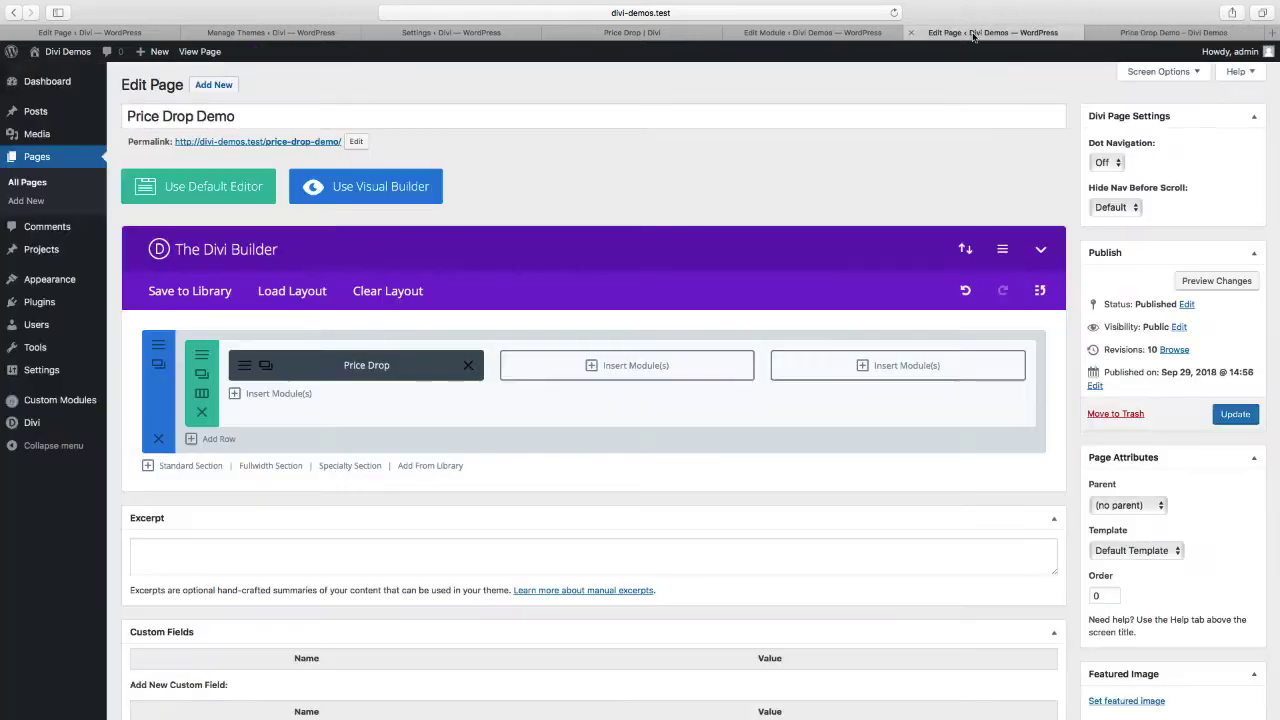
left_click(247, 370)
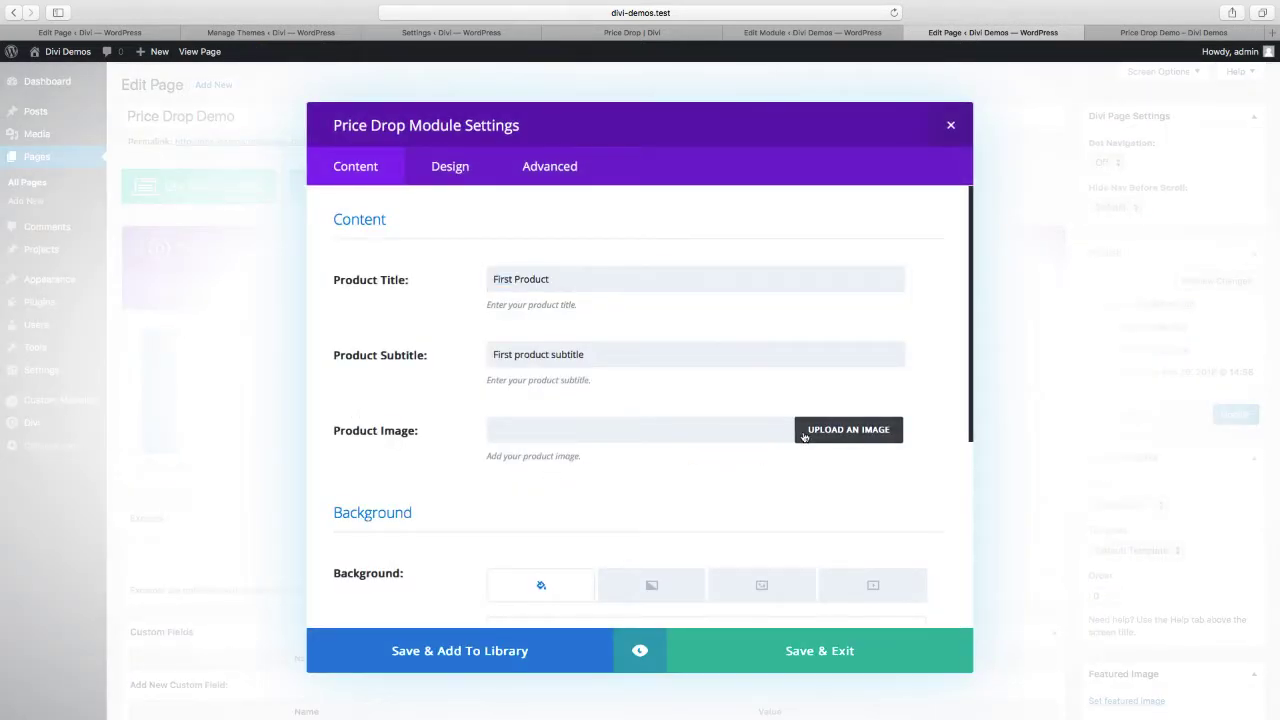
left_click(804, 434)
left_click(240, 247)
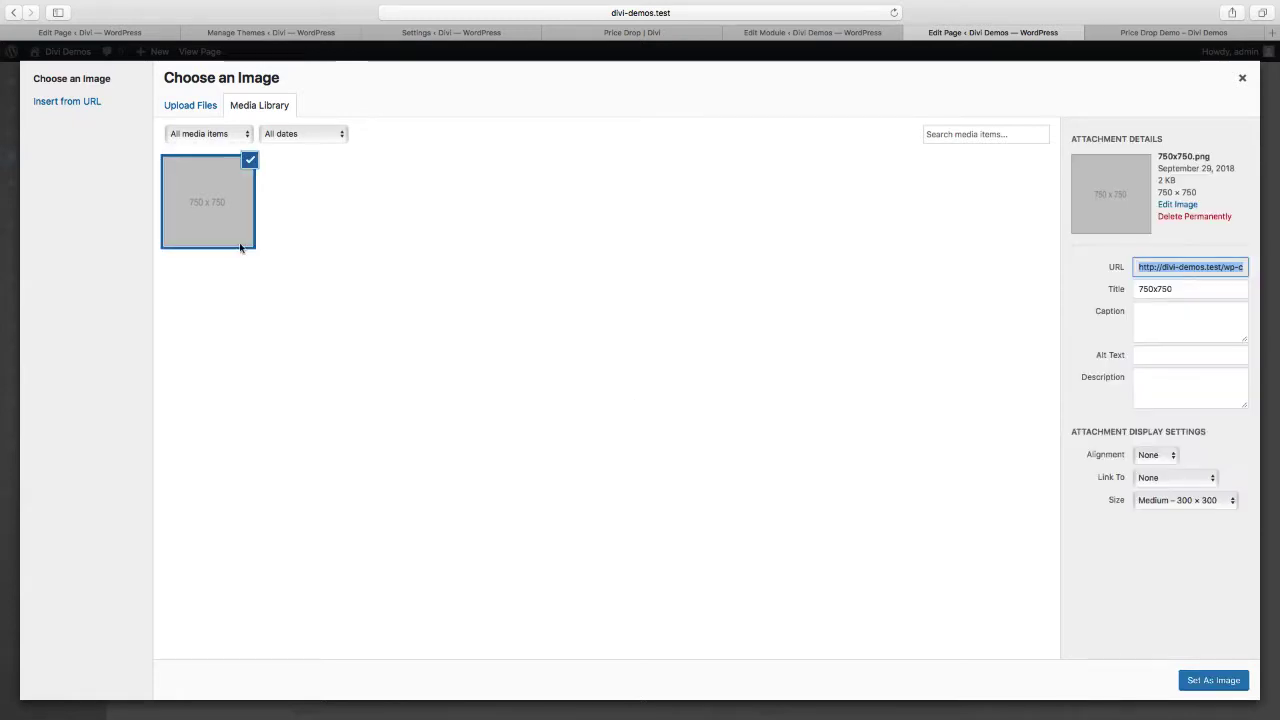
left_click(1201, 684)
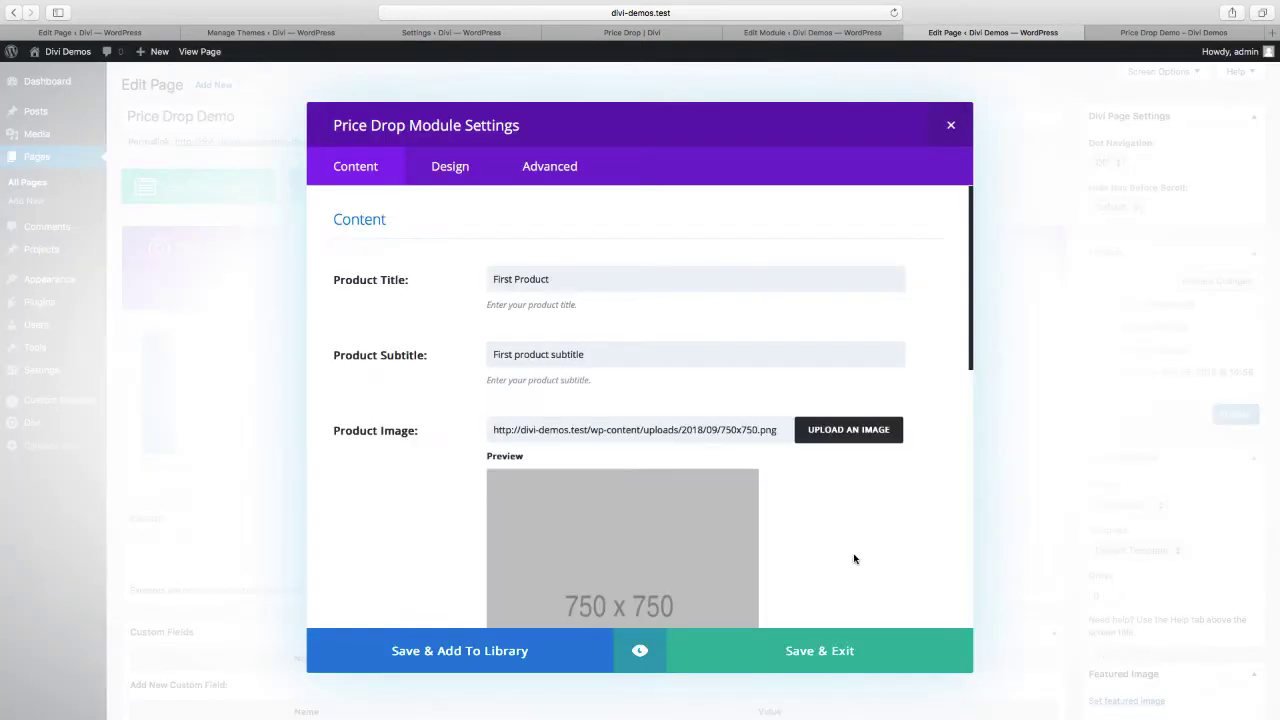
left_click(806, 651)
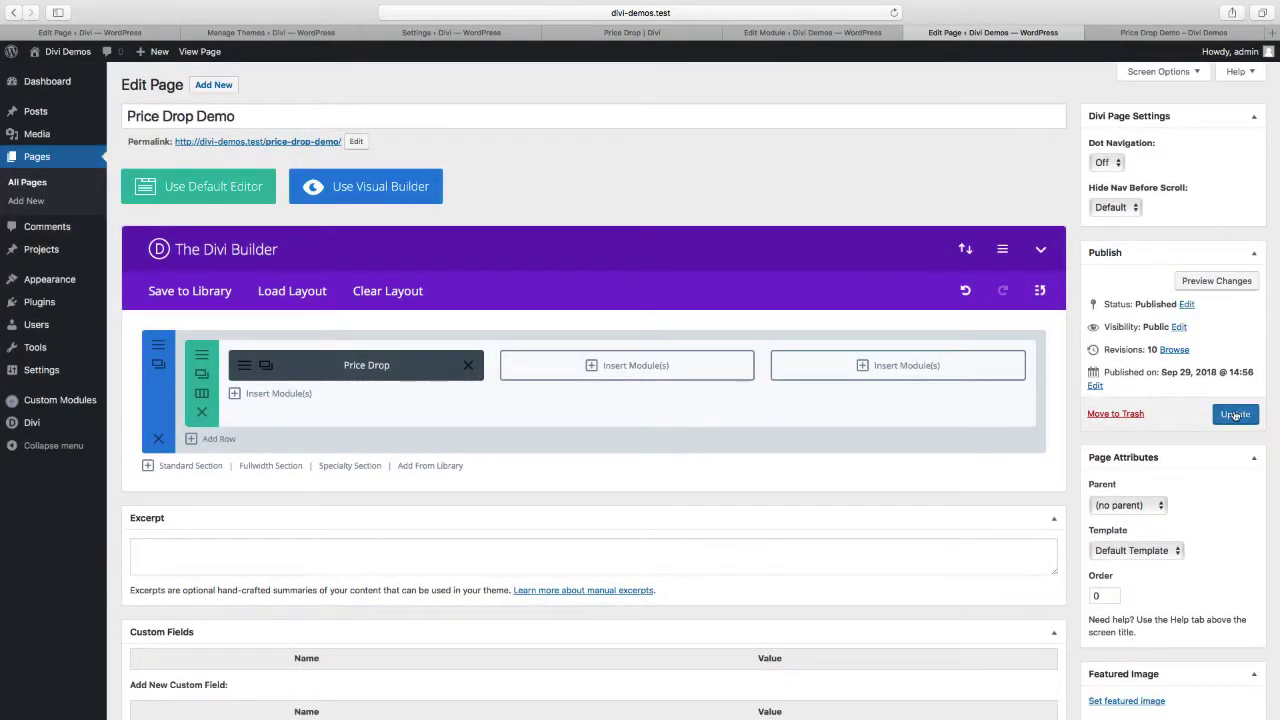
left_click(1216, 284)
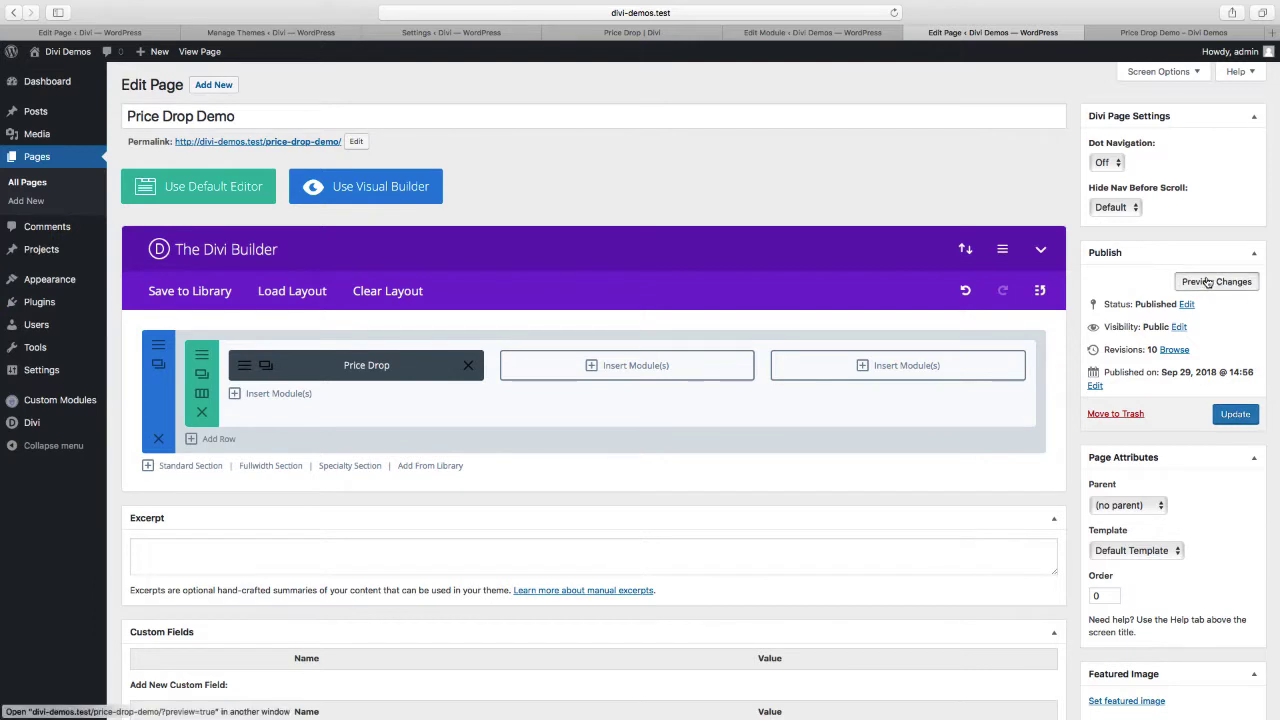
View the published demo page and examine the sale-end line of the first product in the finished Price Drop example
left_click(1140, 36)
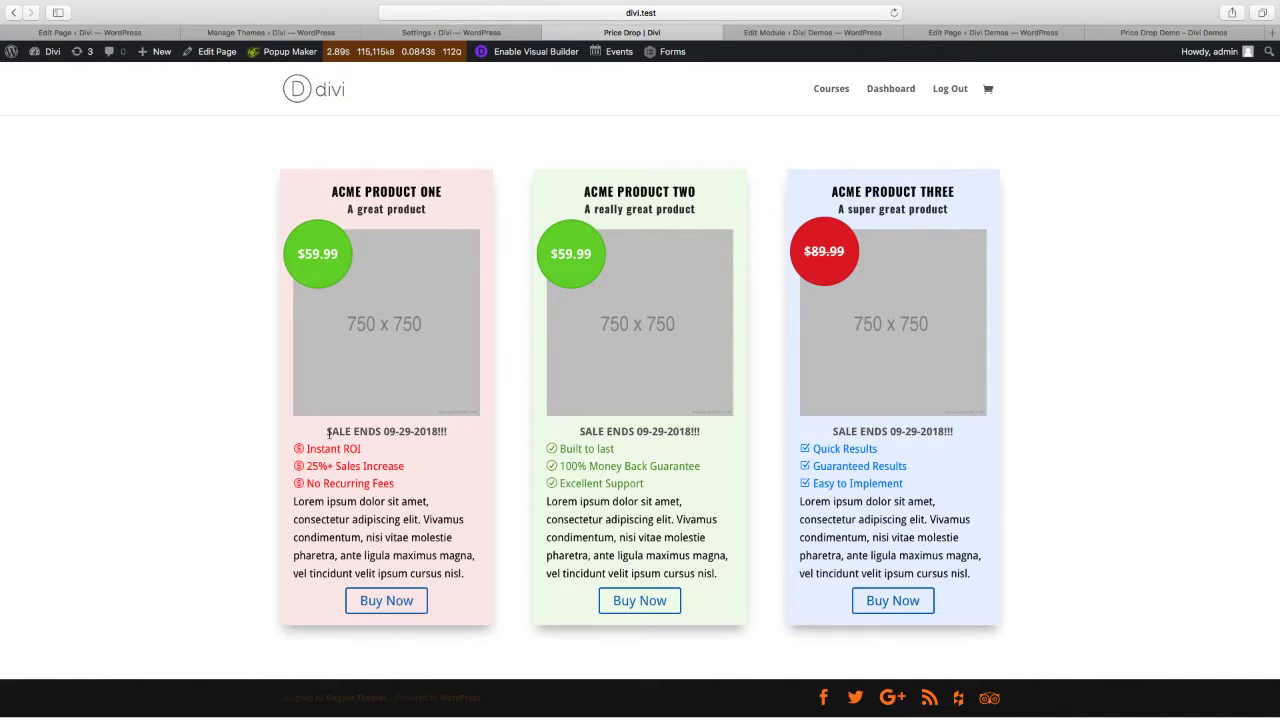
left_click_drag(327, 431, 449, 431)
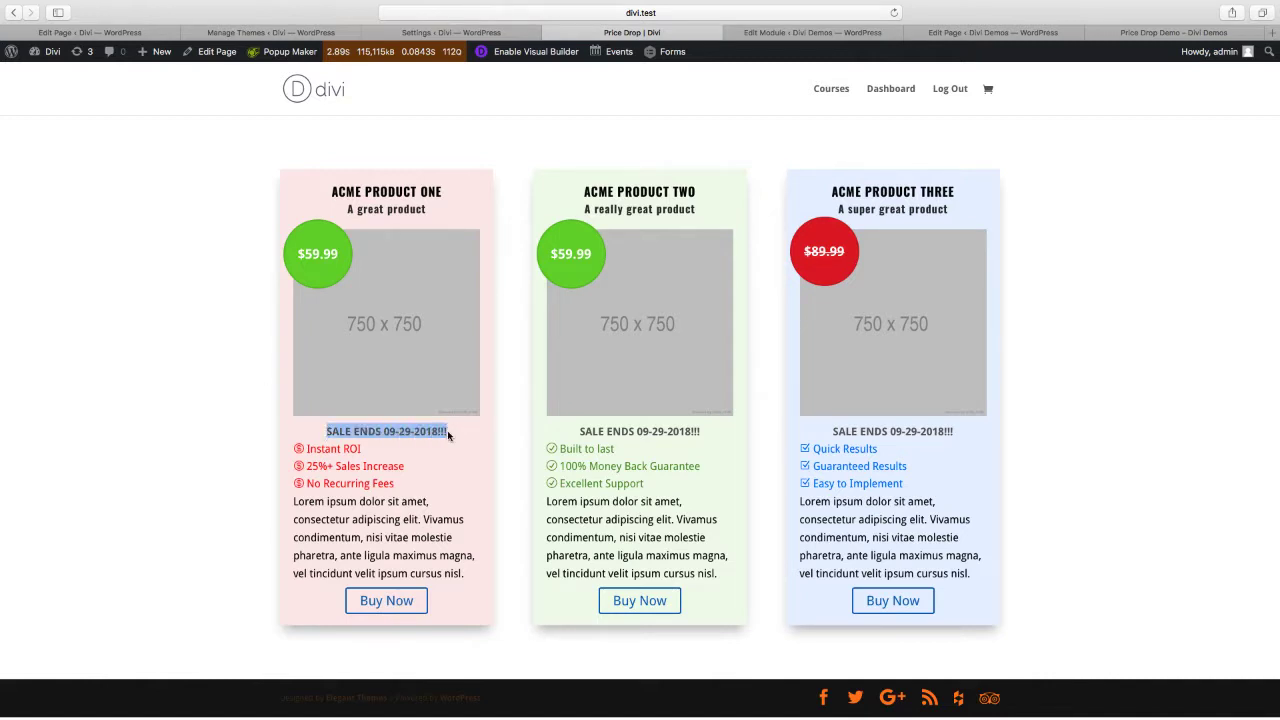